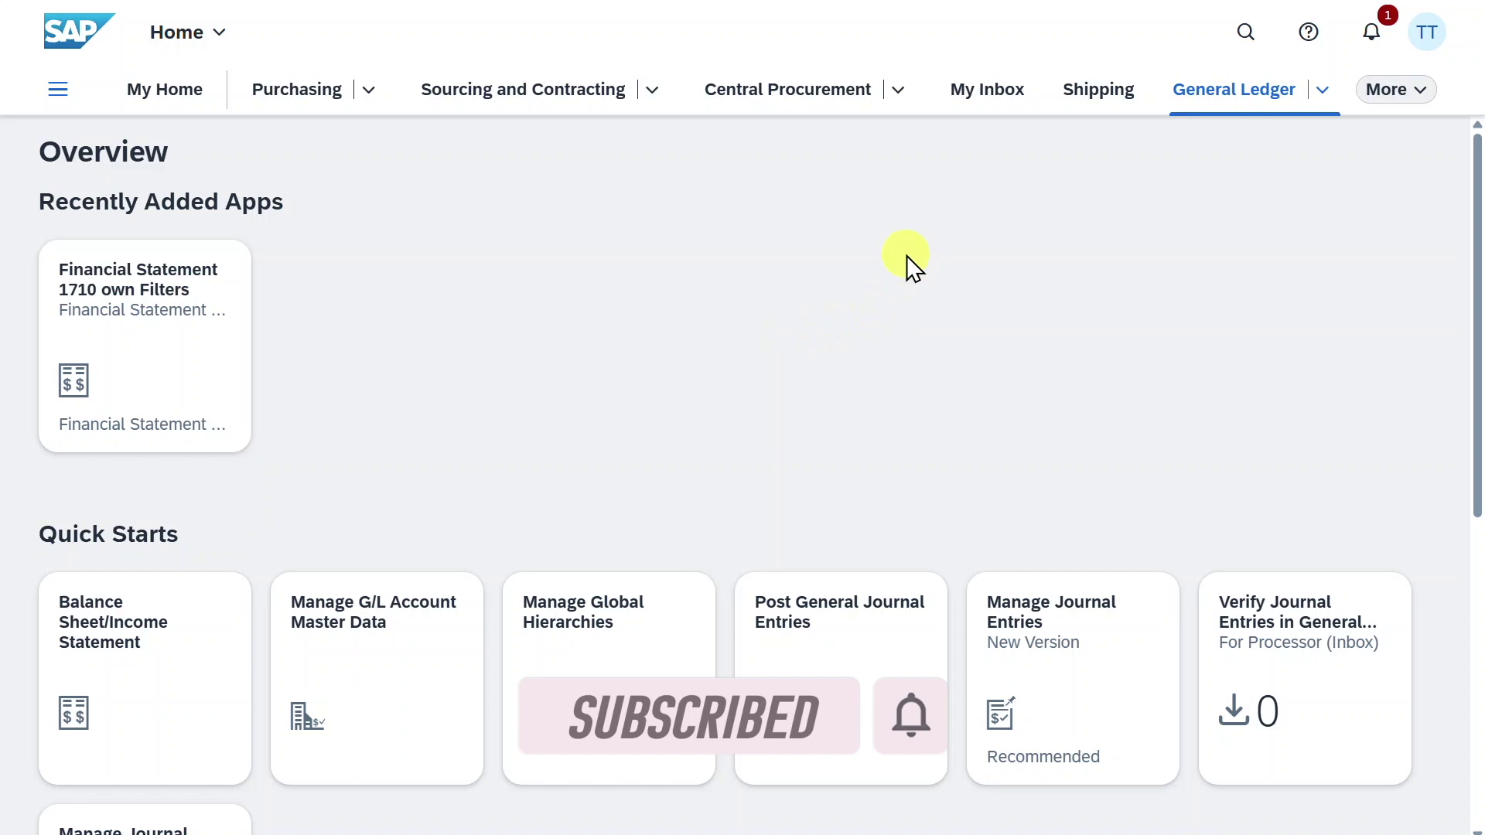
- Search 'manage inc' to open Manage Incoming Payment Files and start a file import
click(1242, 34)
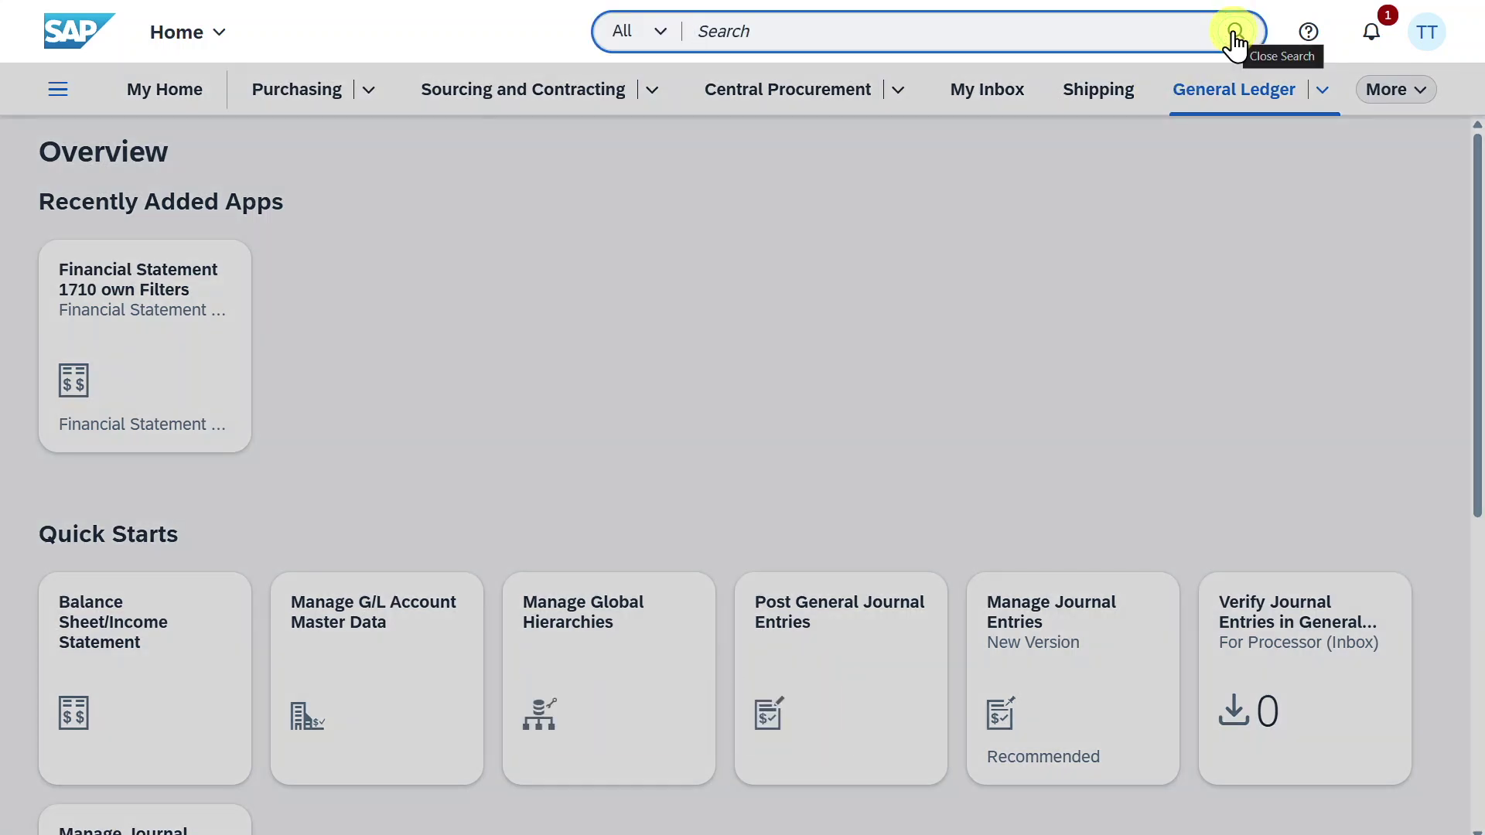
text(manage inc)
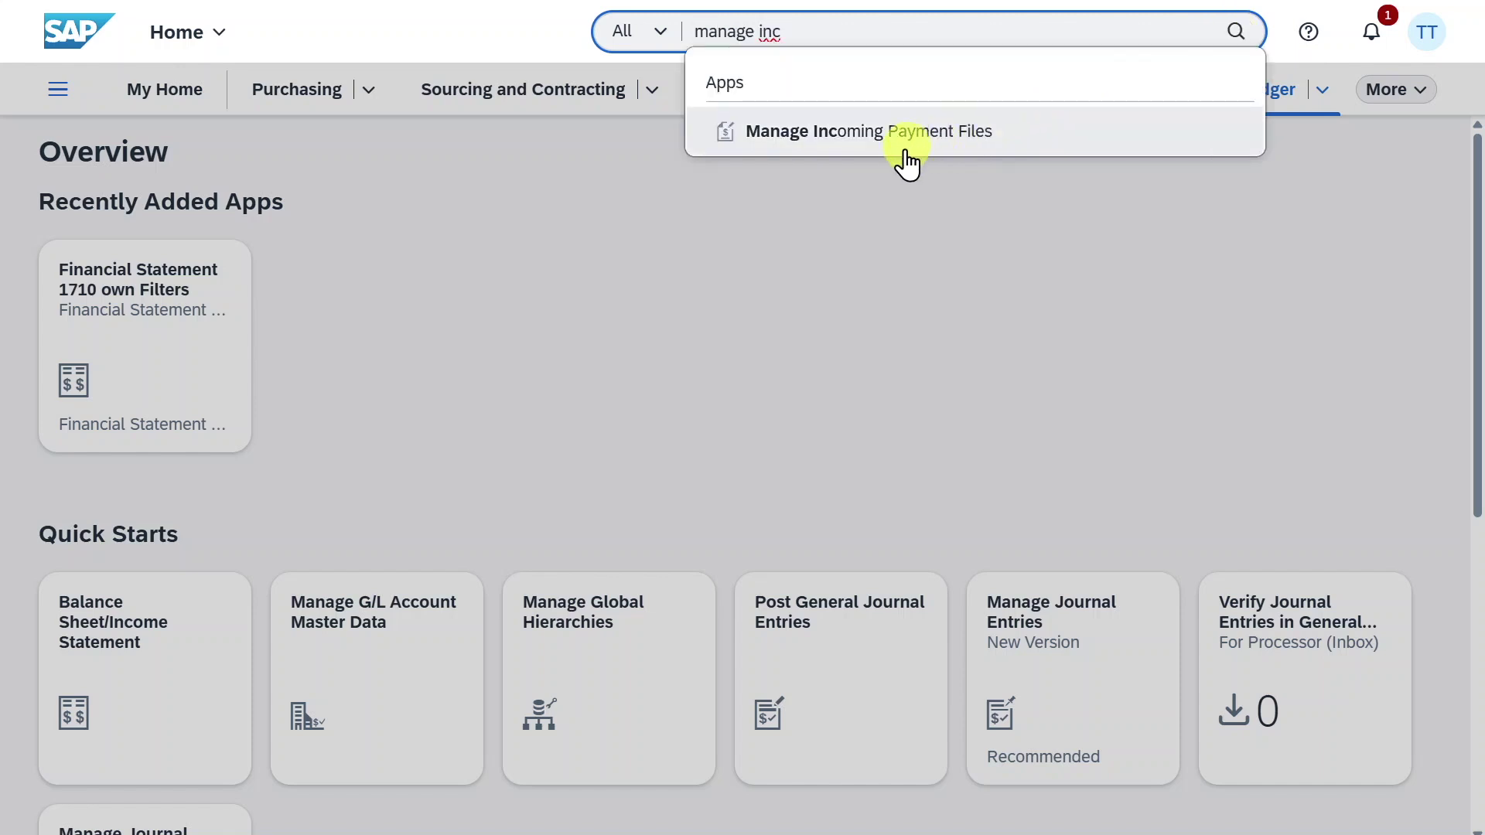
click(876, 147)
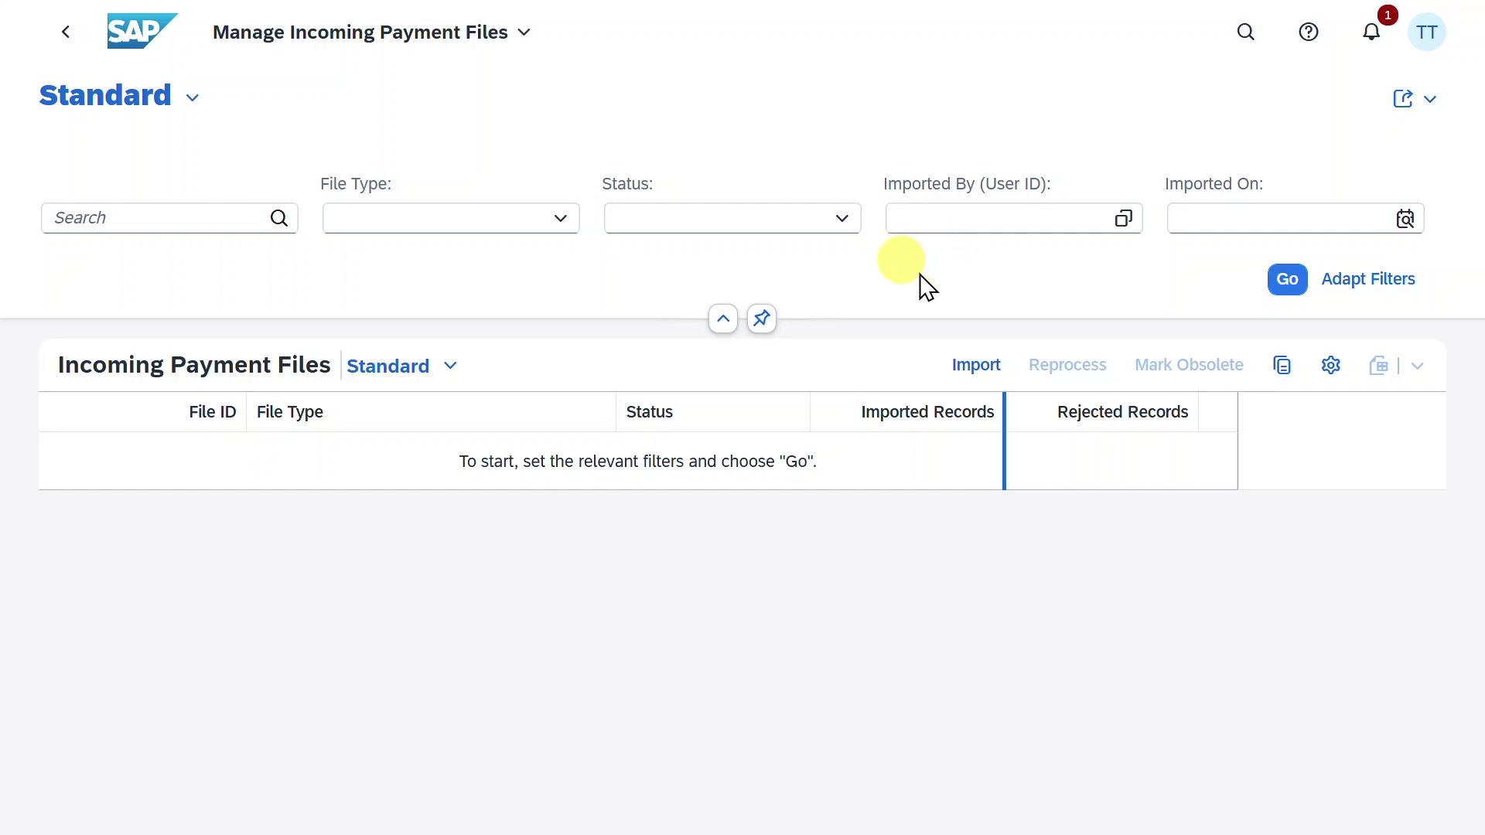
click(994, 366)
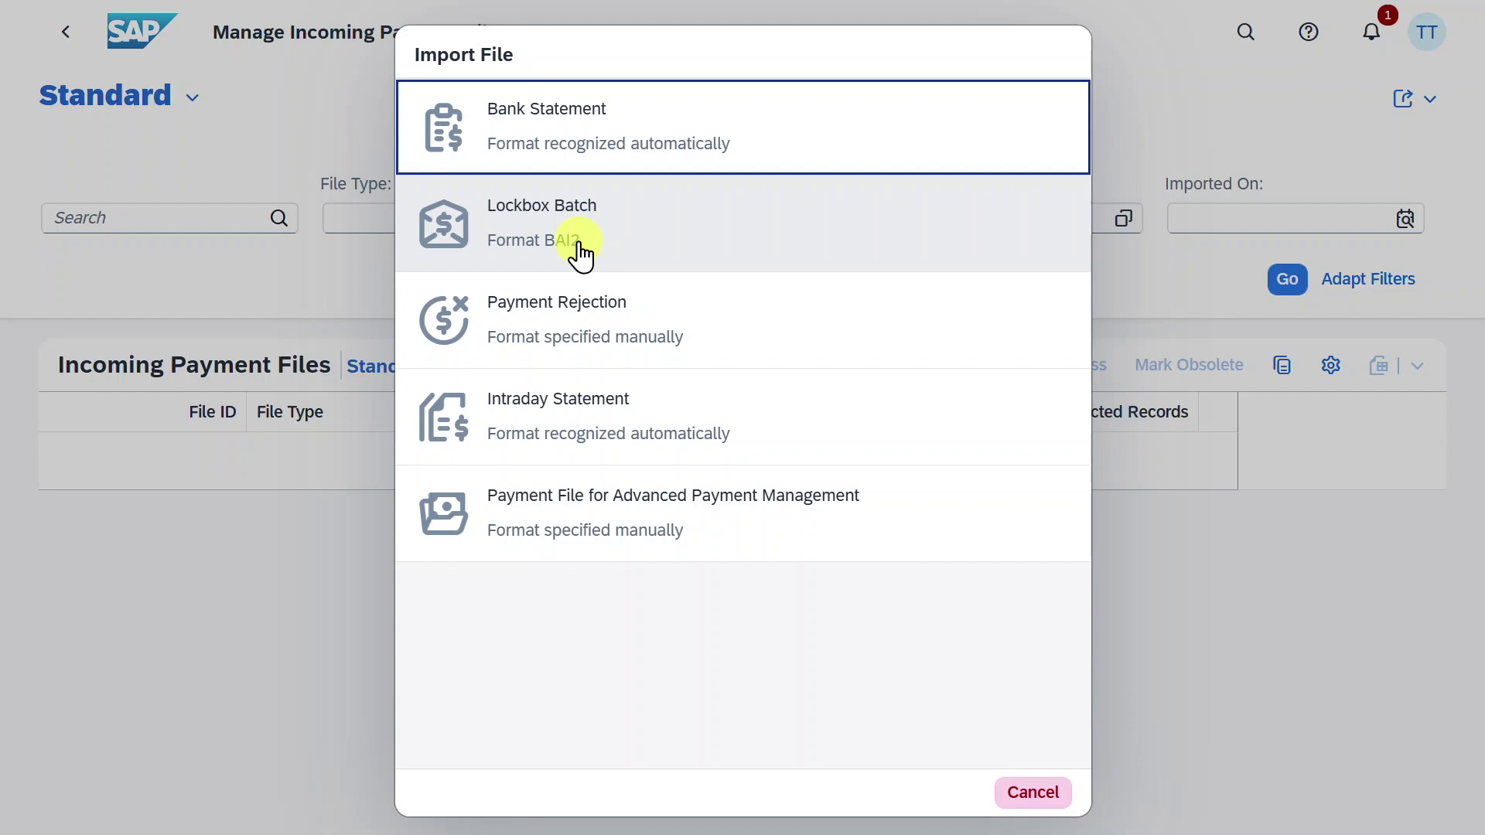
- Choose Bank Statement as the incoming payment file type to import
click(602, 336)
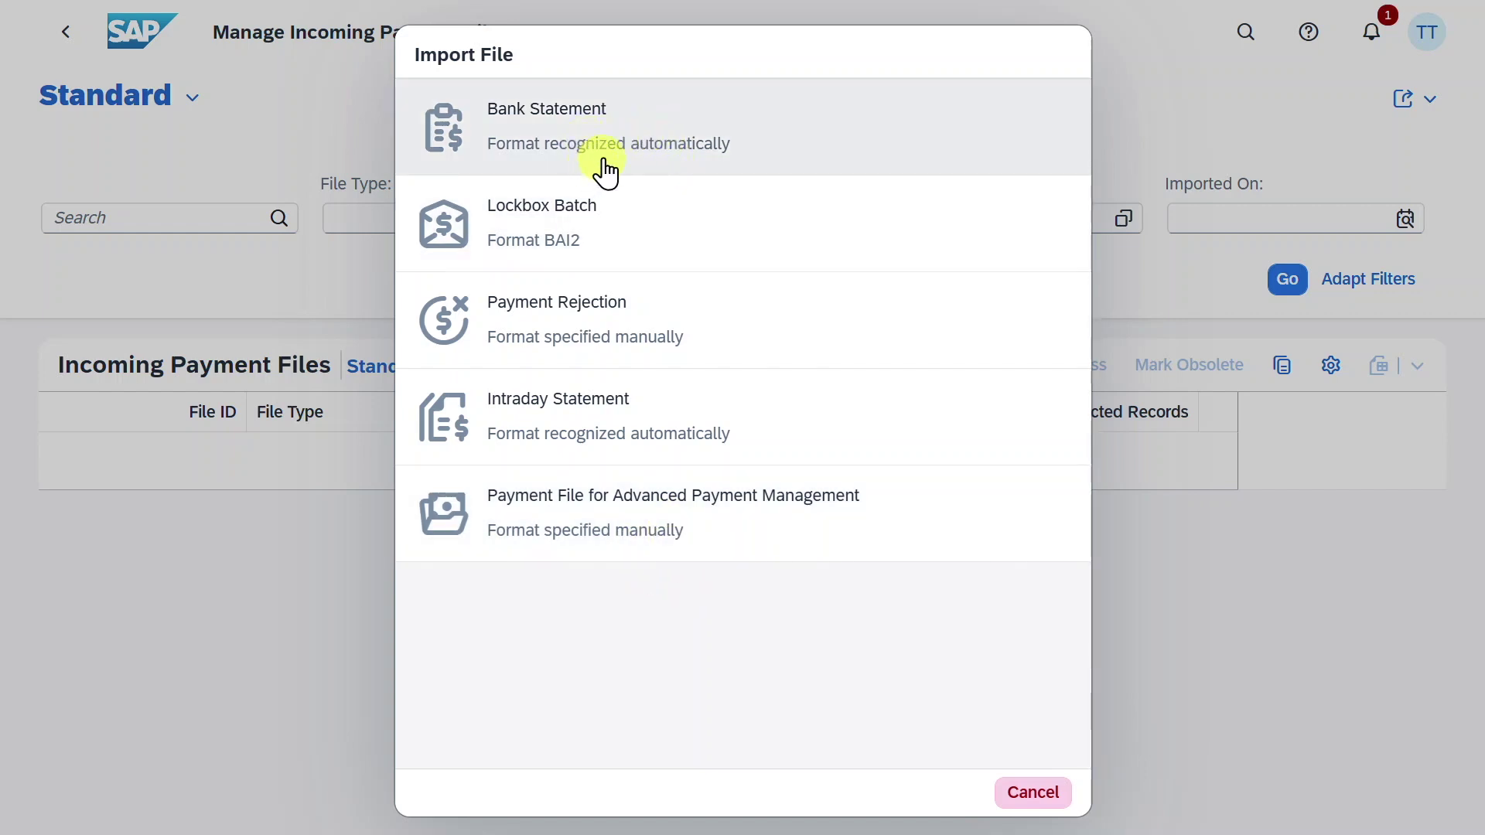
click(555, 130)
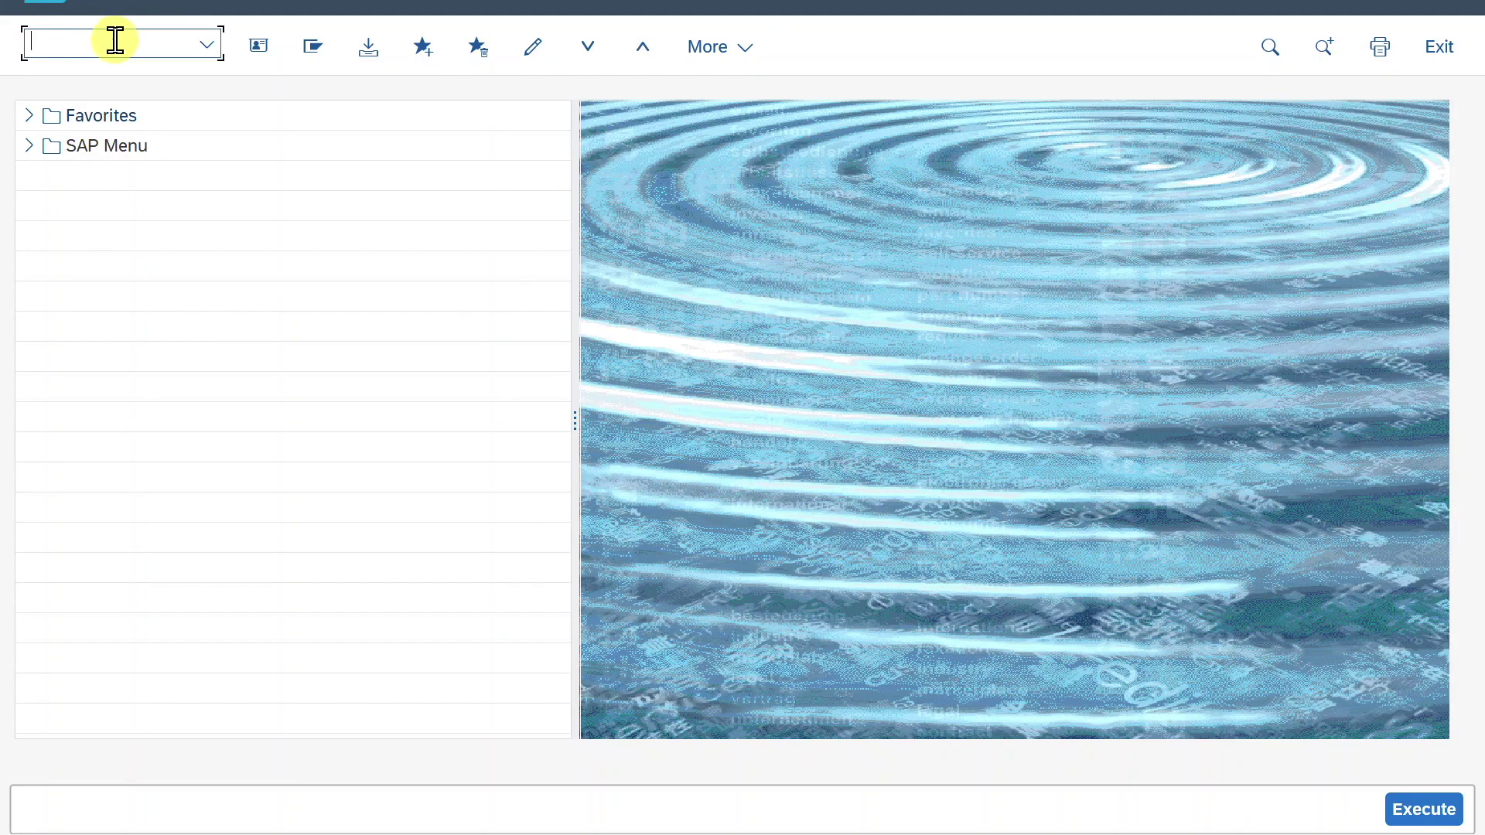
- Run the test data program RFEBKAT5 via transaction se38
click(115, 39)
text(se38)
key(Return)
text(RFEBKAT5)
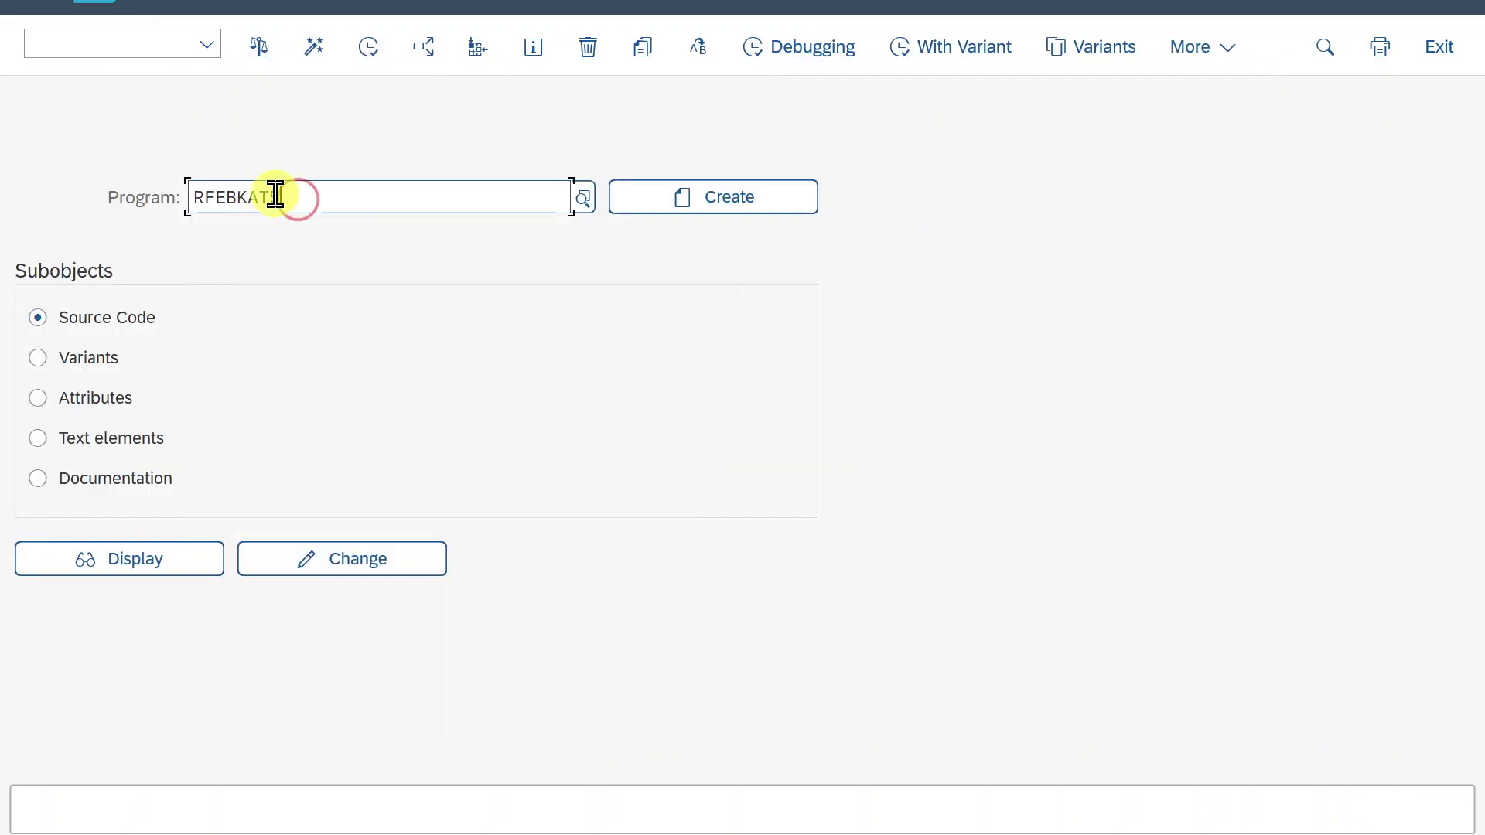
click(372, 48)
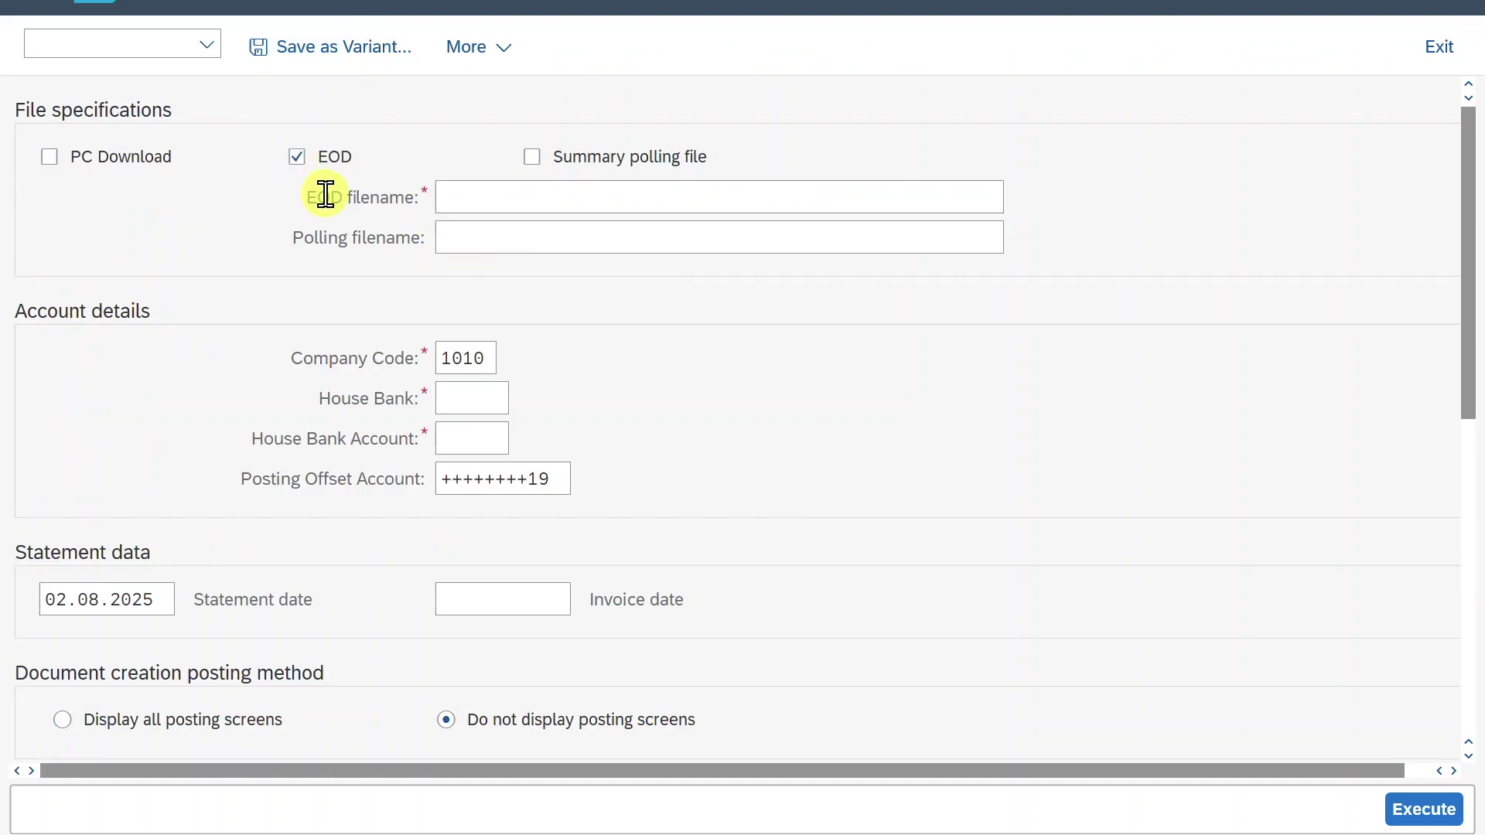
- Enable PC Download and paste the testbank3.txt Downloads path as EOD filename
click(56, 157)
click(515, 192)
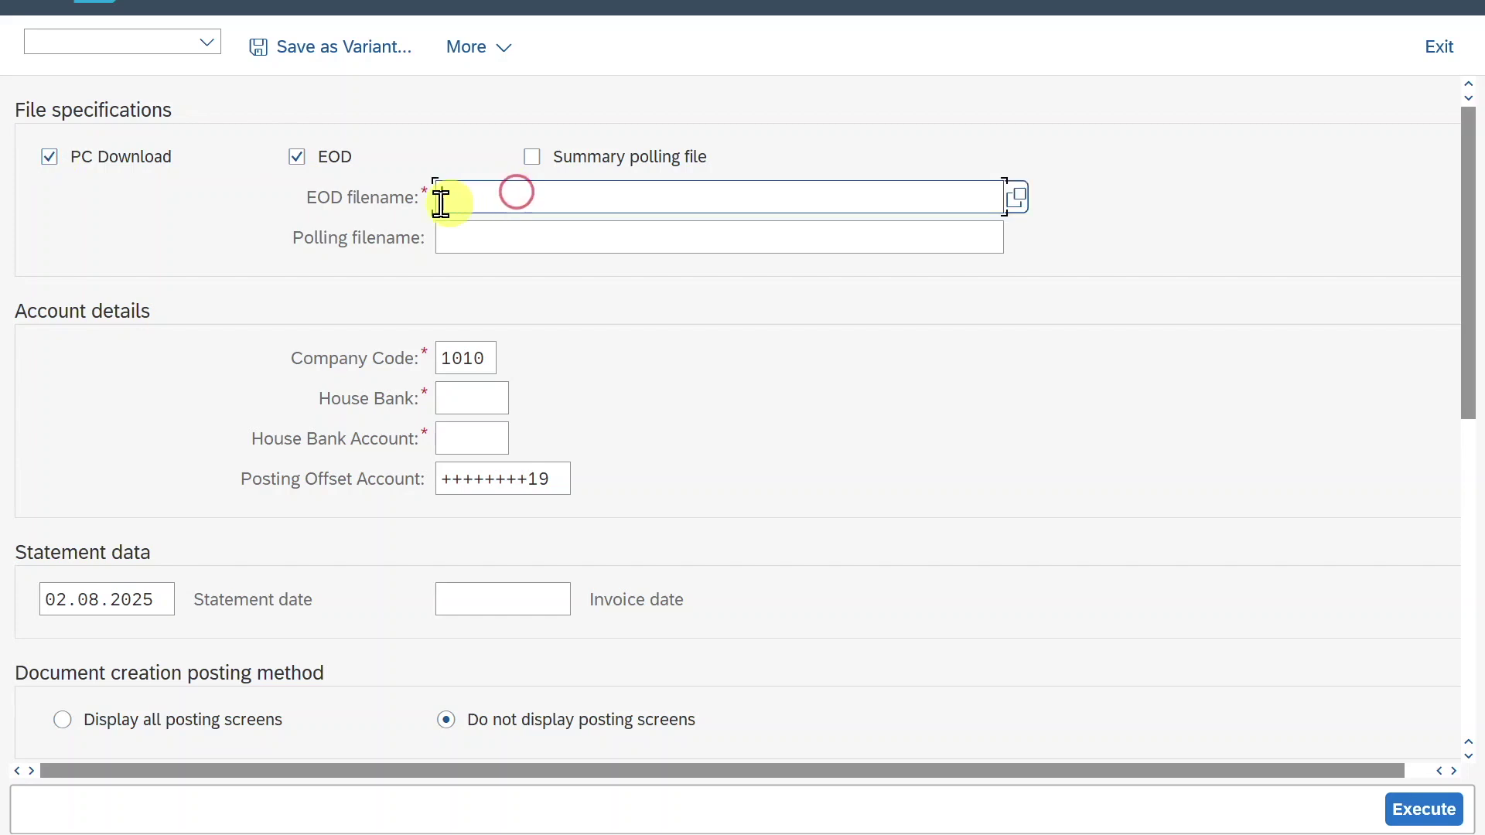
click(694, 199)
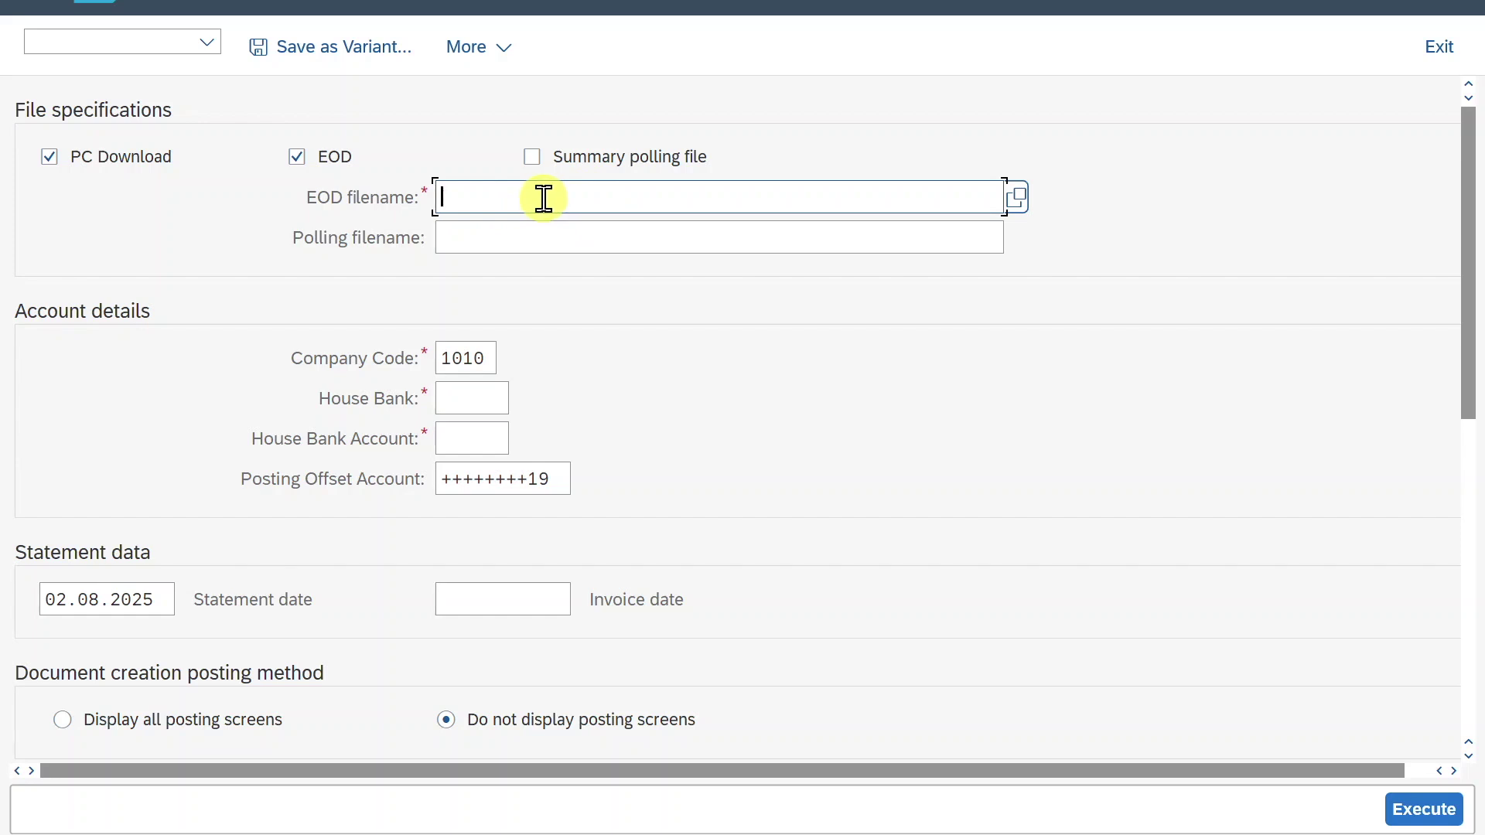
text(C:\Users\janbecker\Downloads\testbank3.txt)
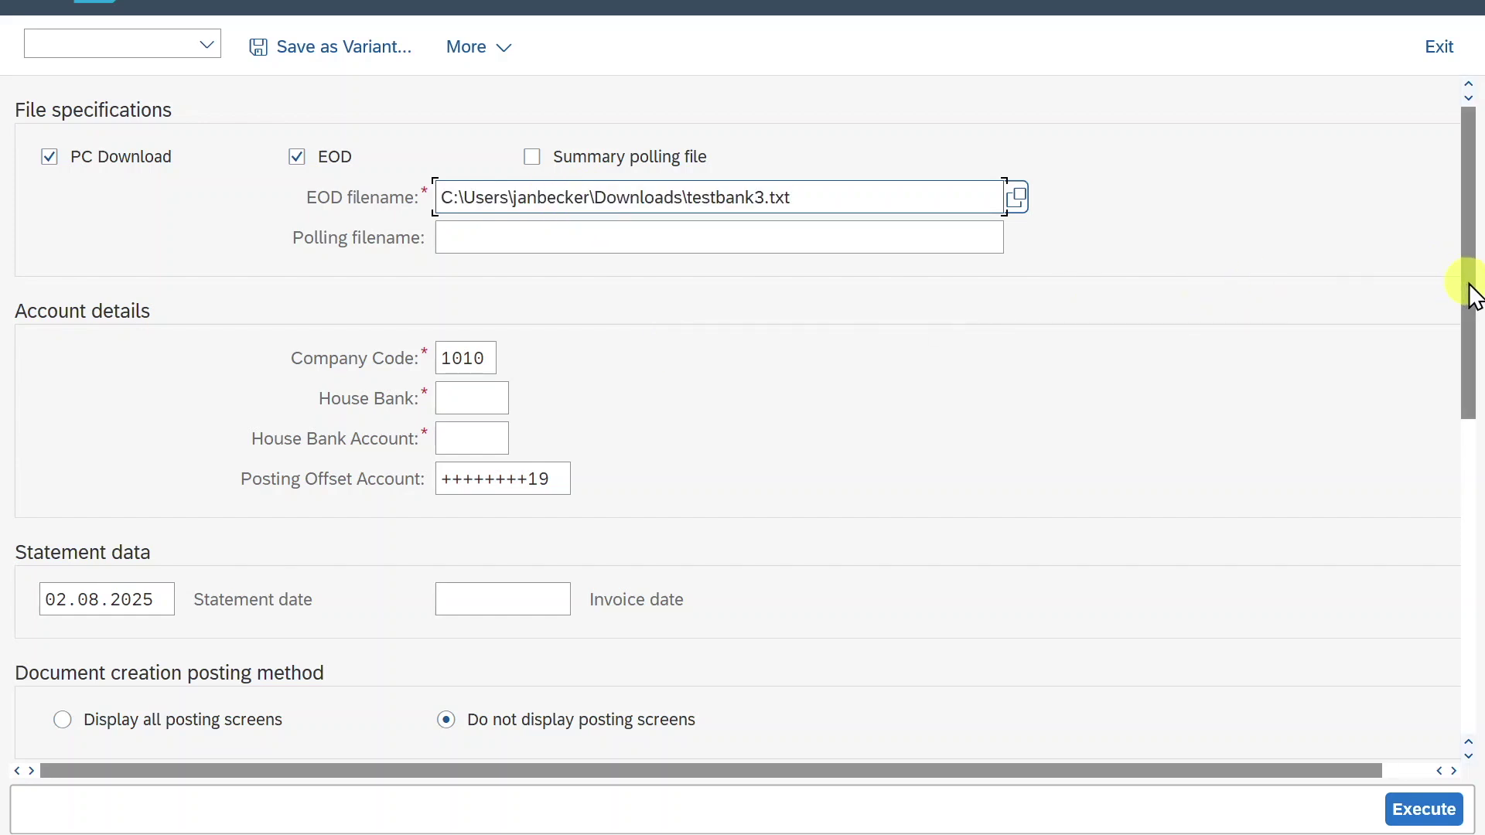
drag(1471, 294, 1471, 383)
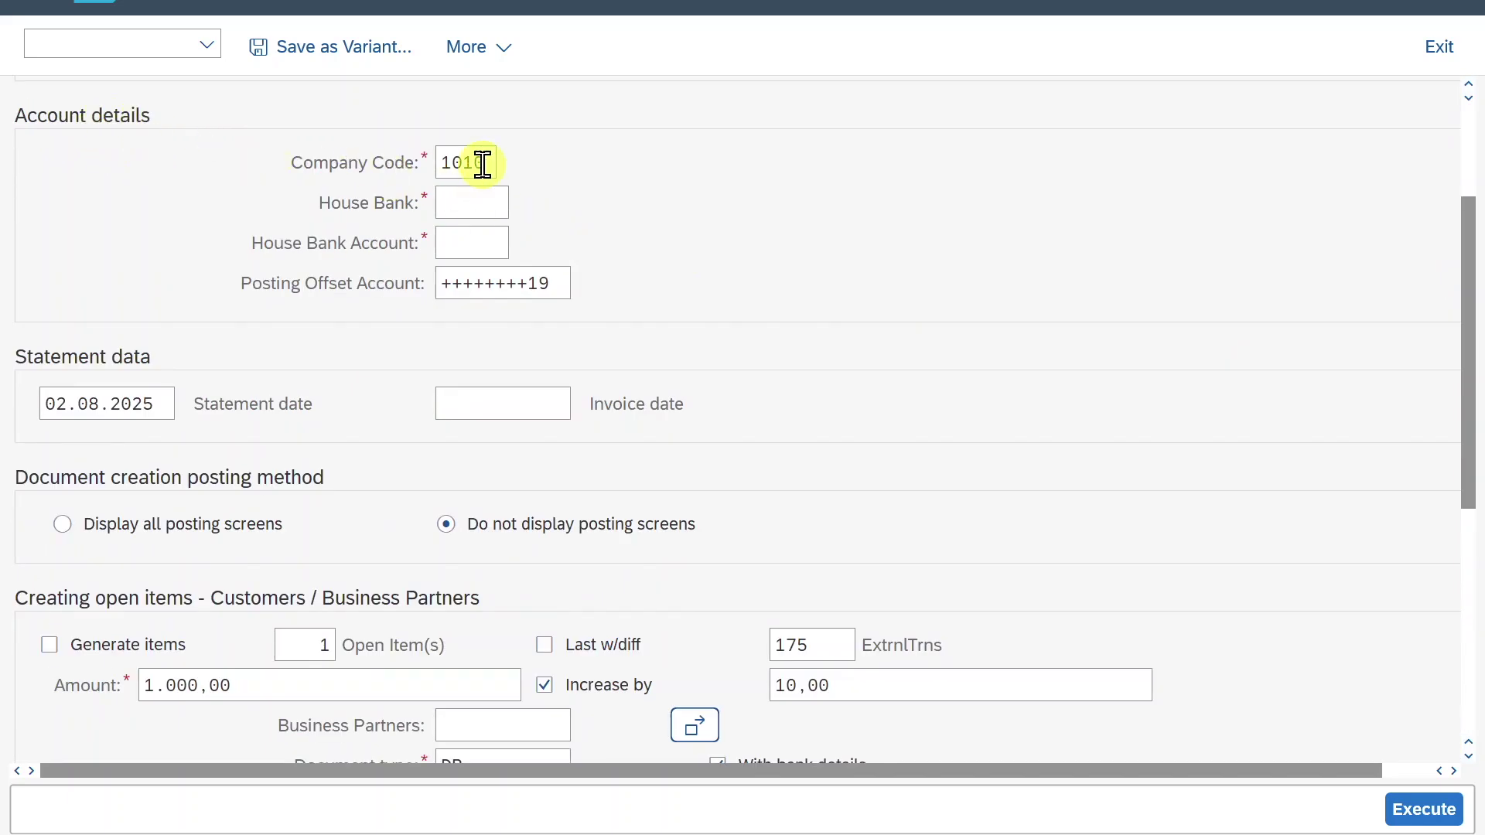
- Enter house bank SPK, house bank account DB1, and the posting offset account
click(476, 203)
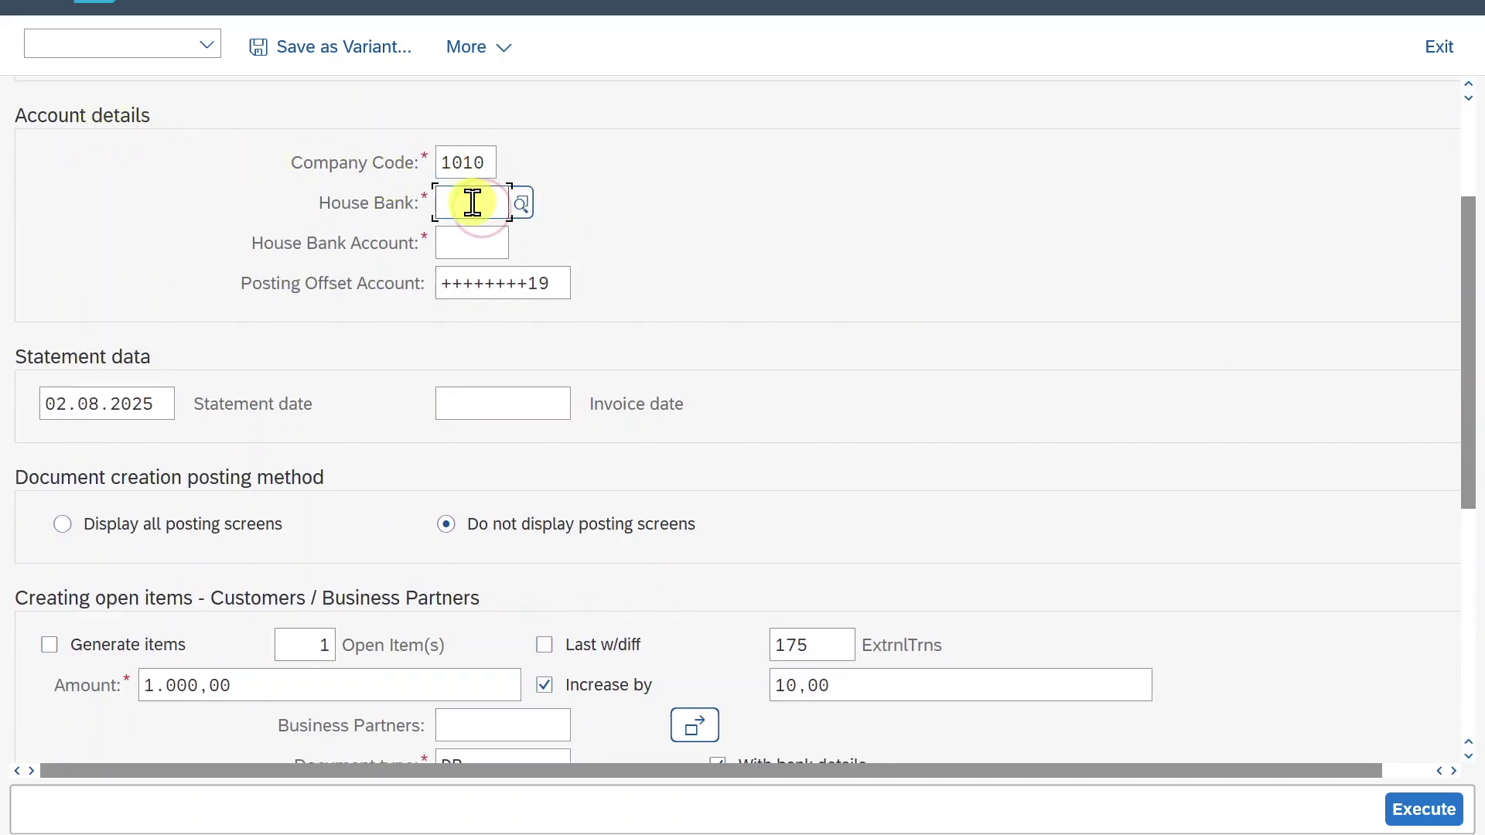
text(SPK)
click(492, 243)
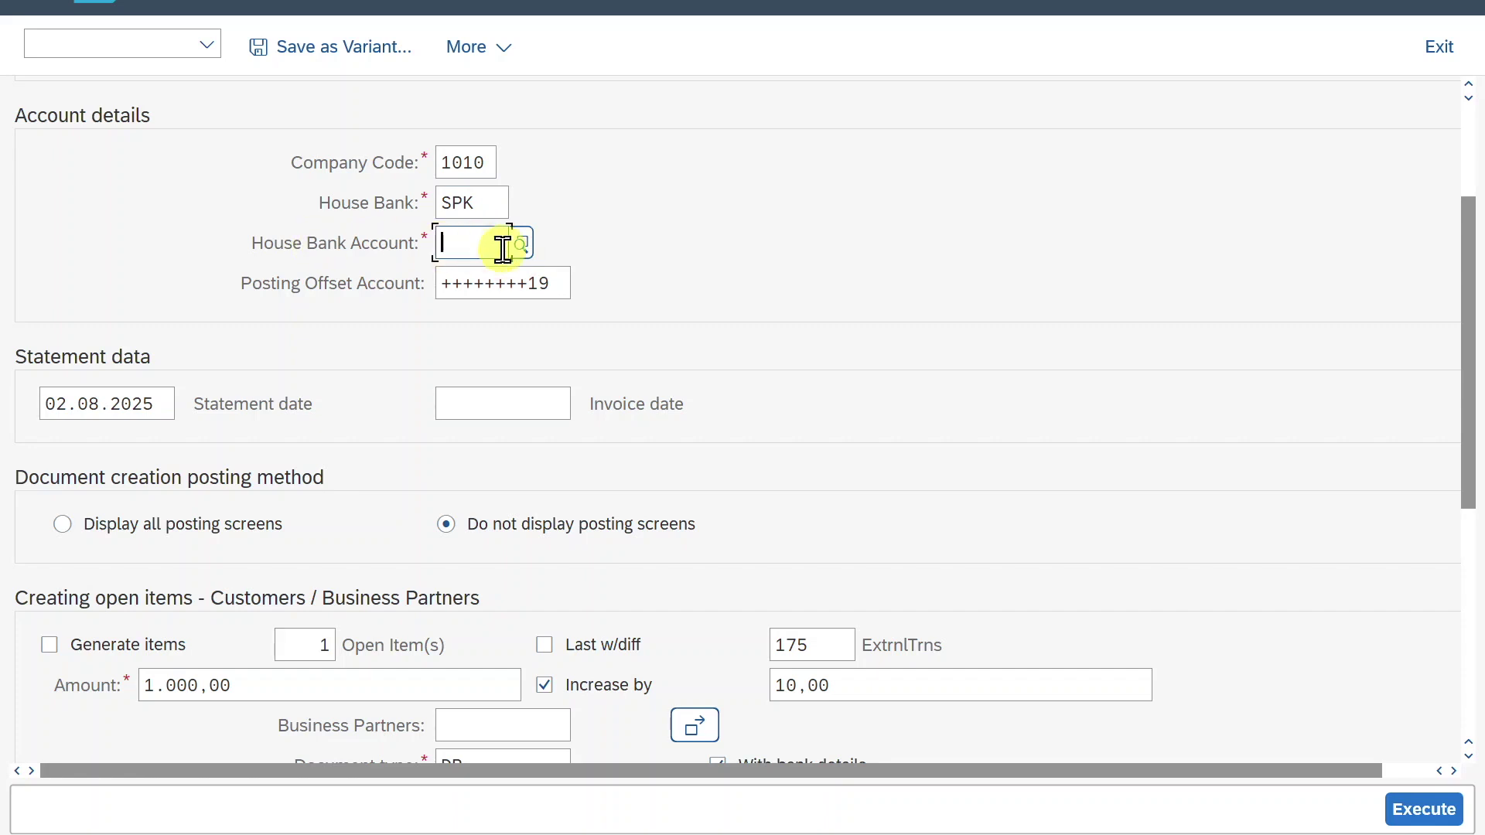
text(DB1)
click(481, 283)
text(++++++++1)
text(0)
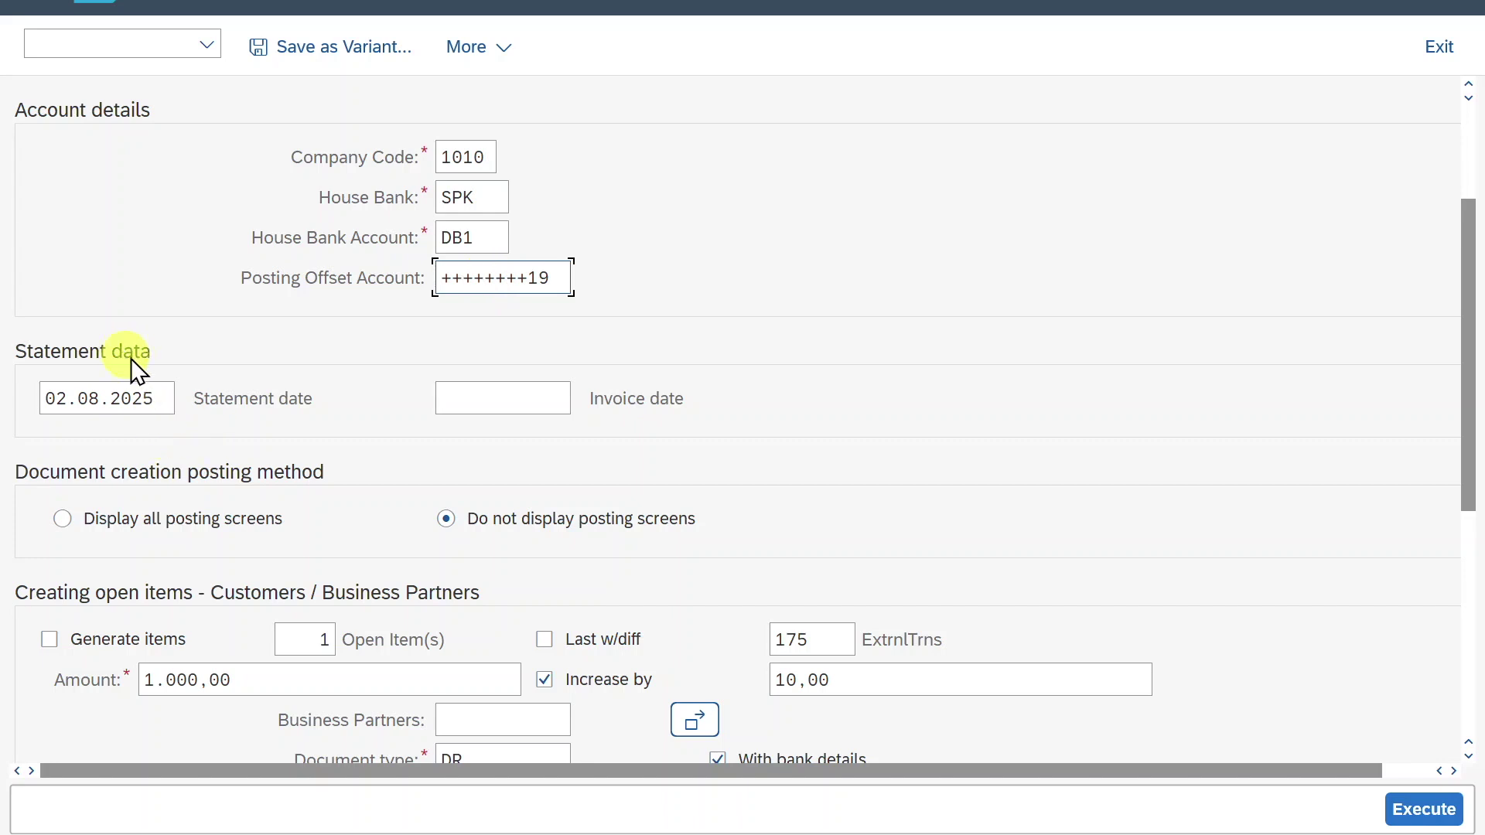
- Set invoice date 02.08.2025 and execute to generate the testbank3.txt statement
click(148, 398)
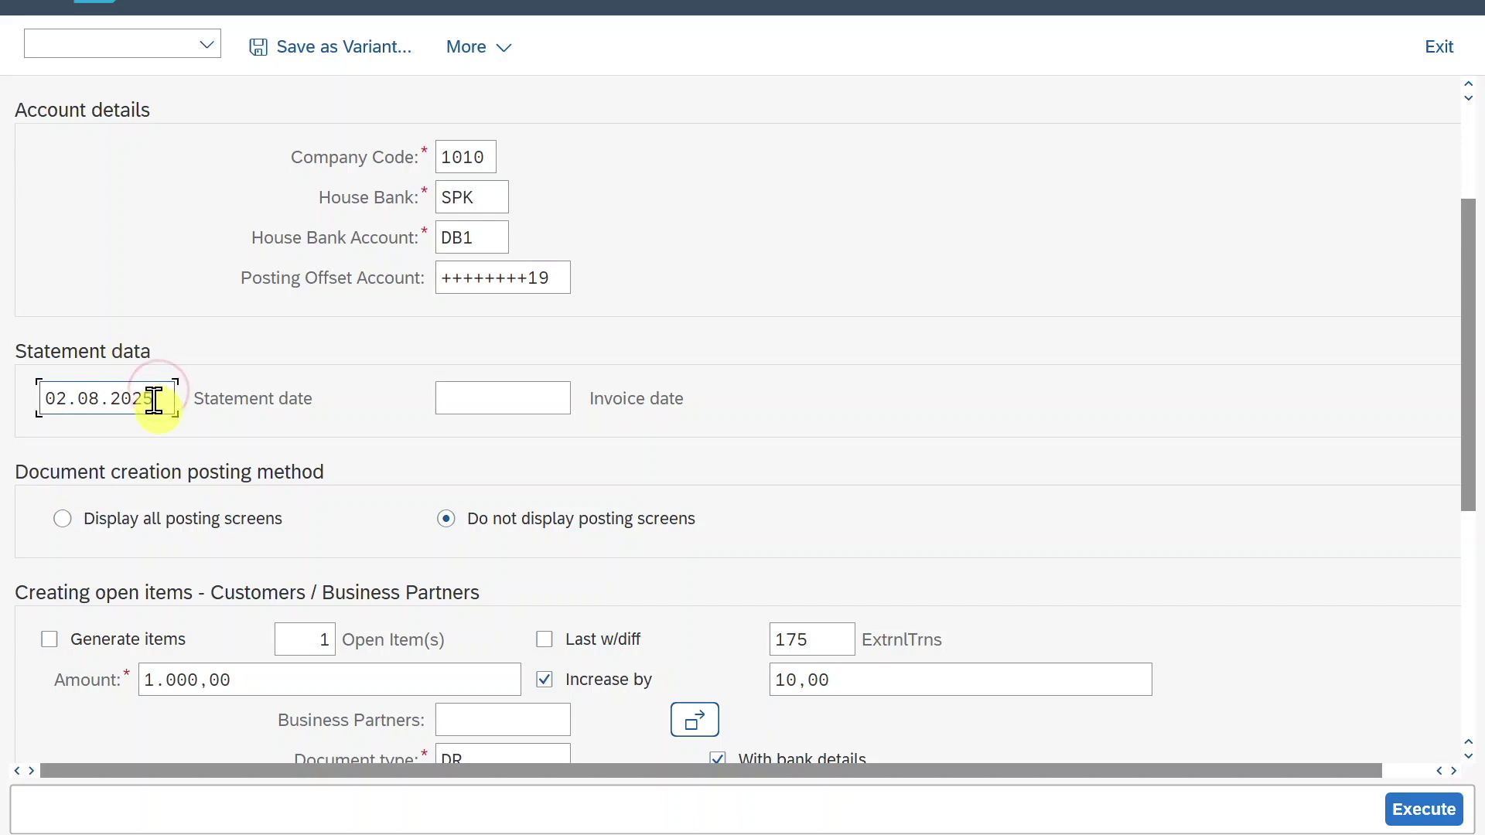
click(518, 392)
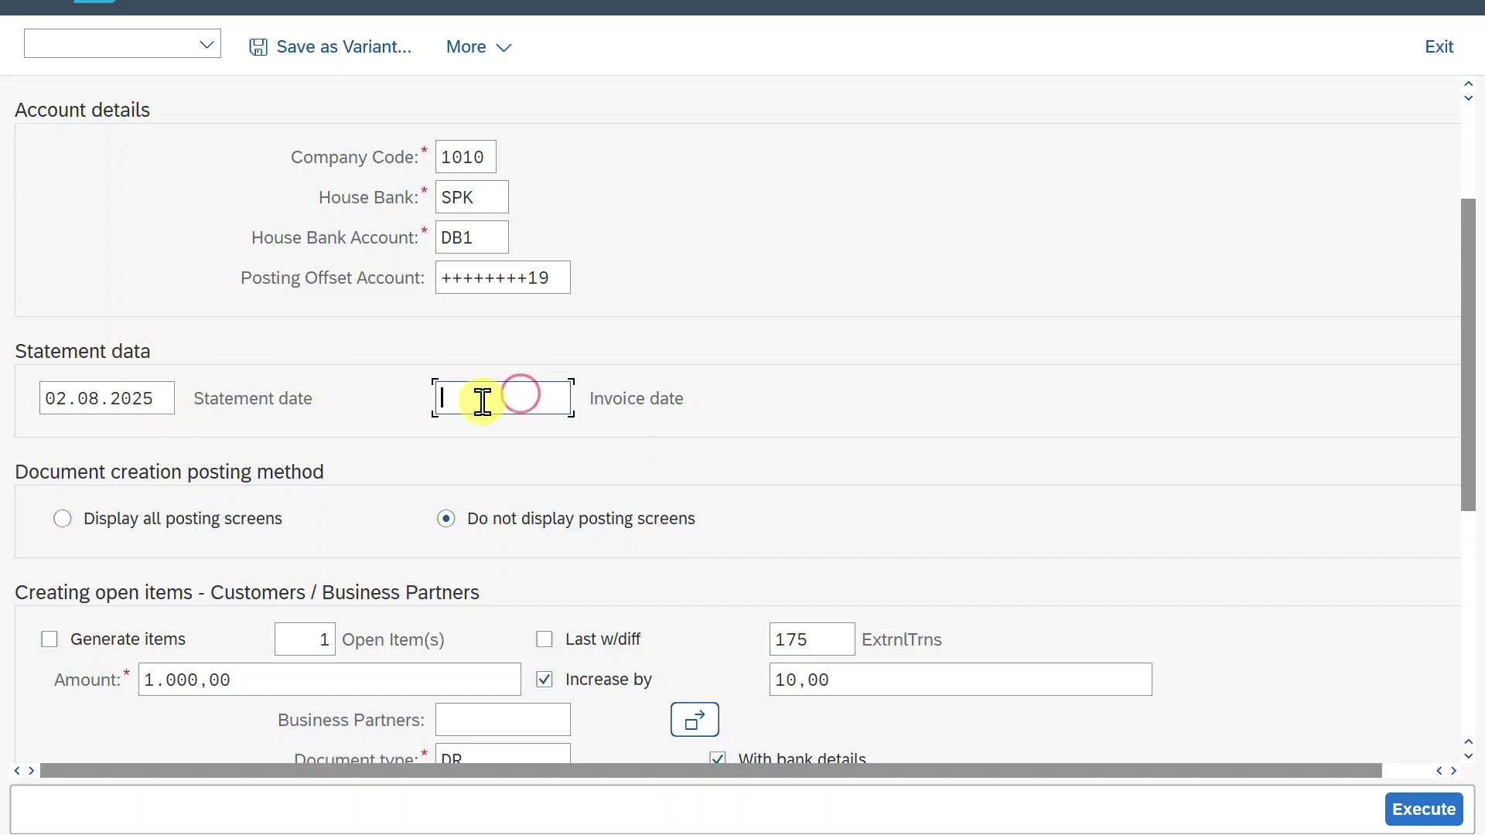
text(02.08.2025)
scroll(670, 461, down, 3)
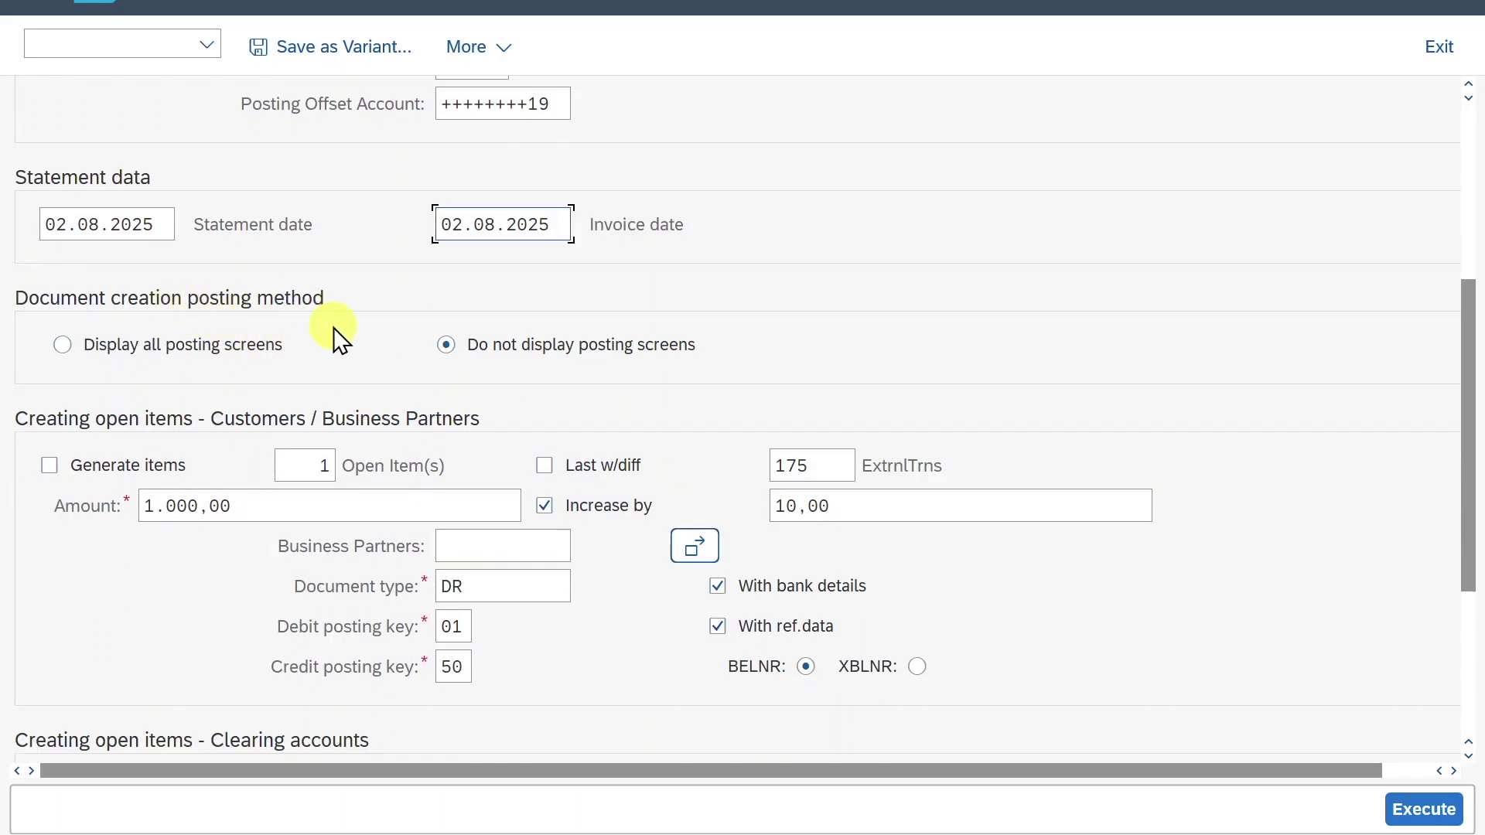
scroll(332, 327, down, 1)
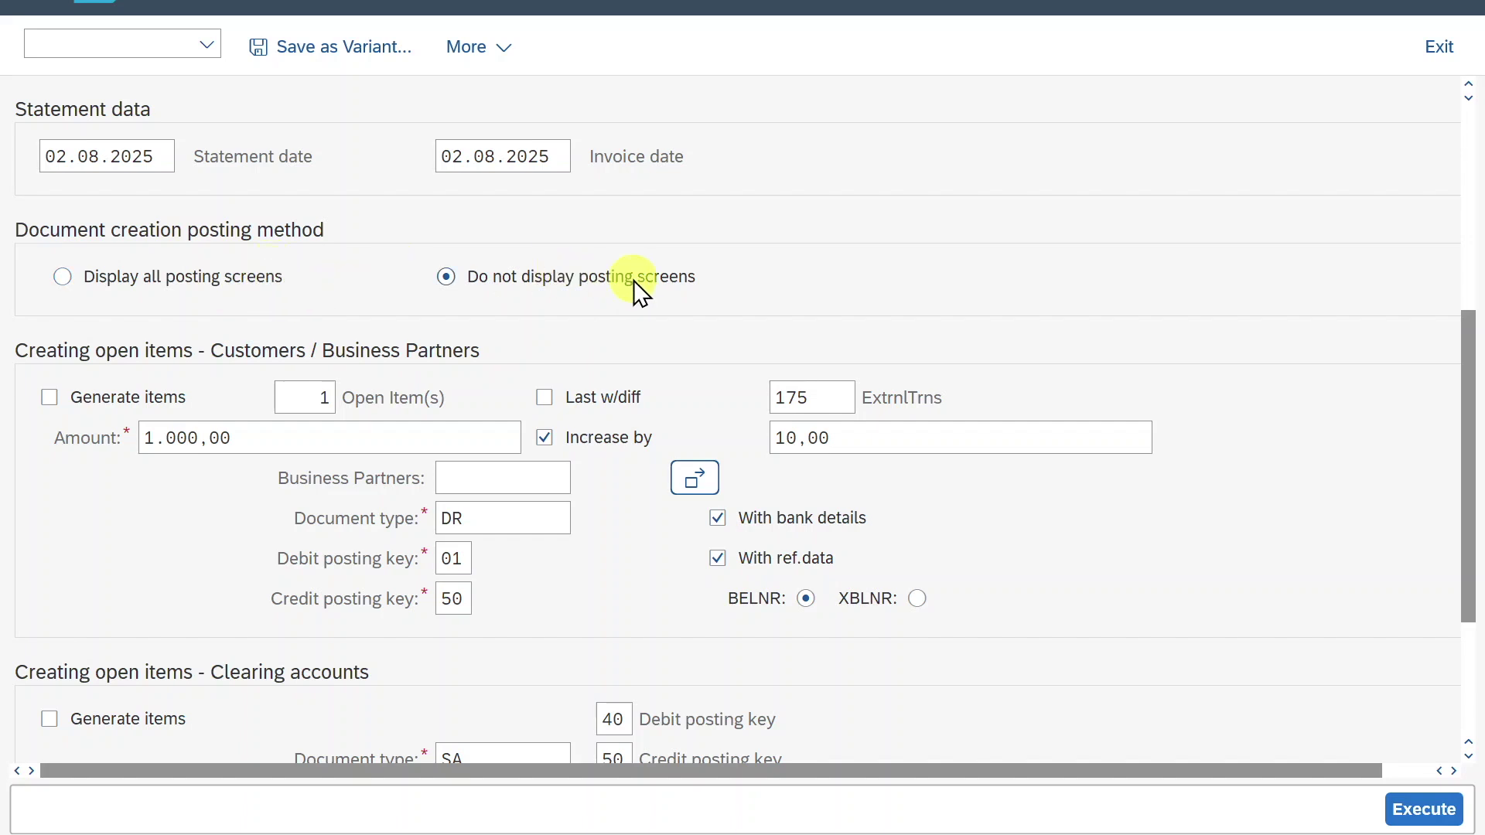
scroll(583, 285, down, 3)
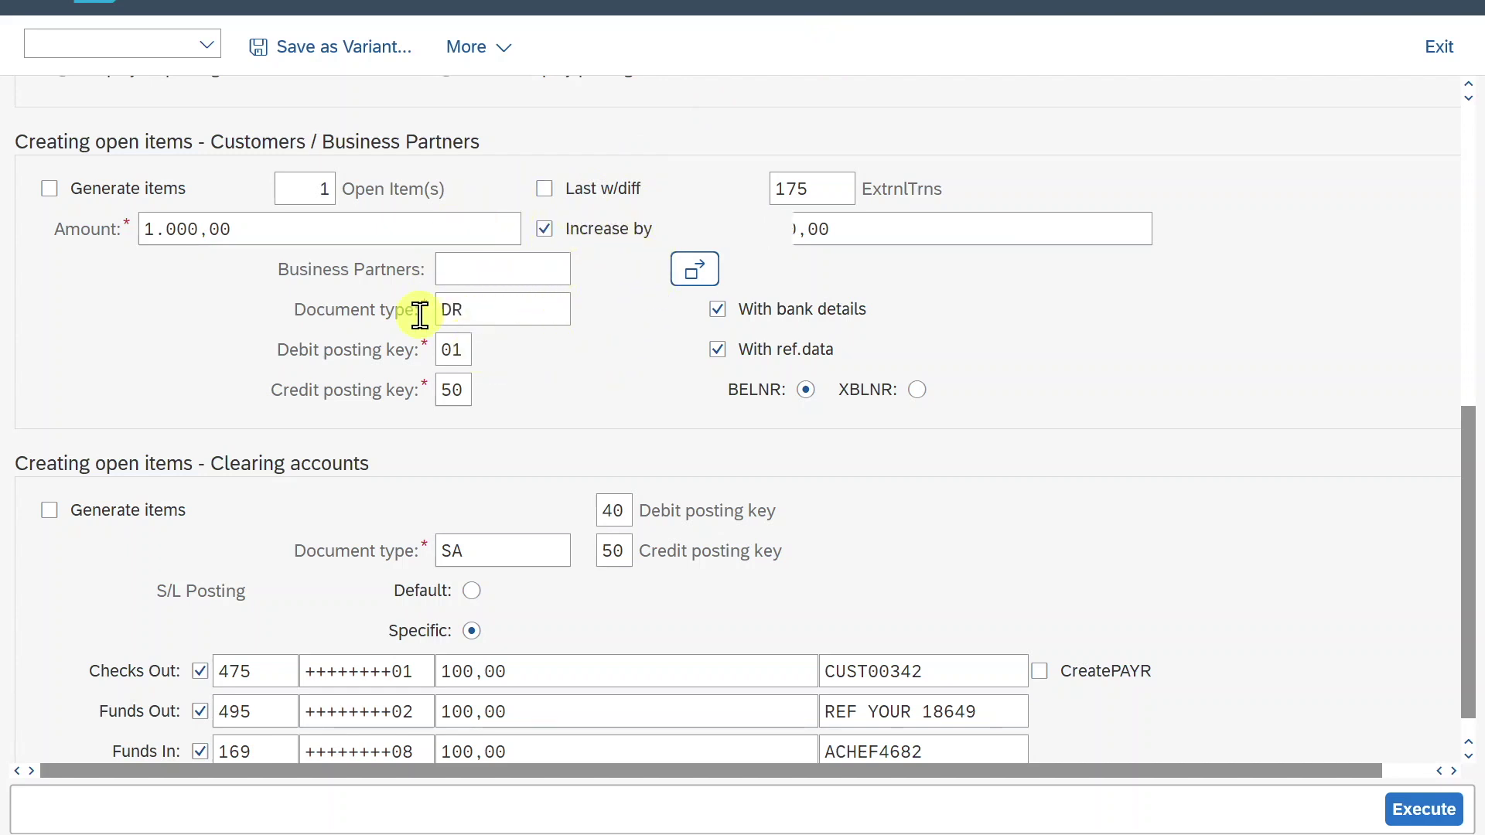
scroll(592, 396, down, 1)
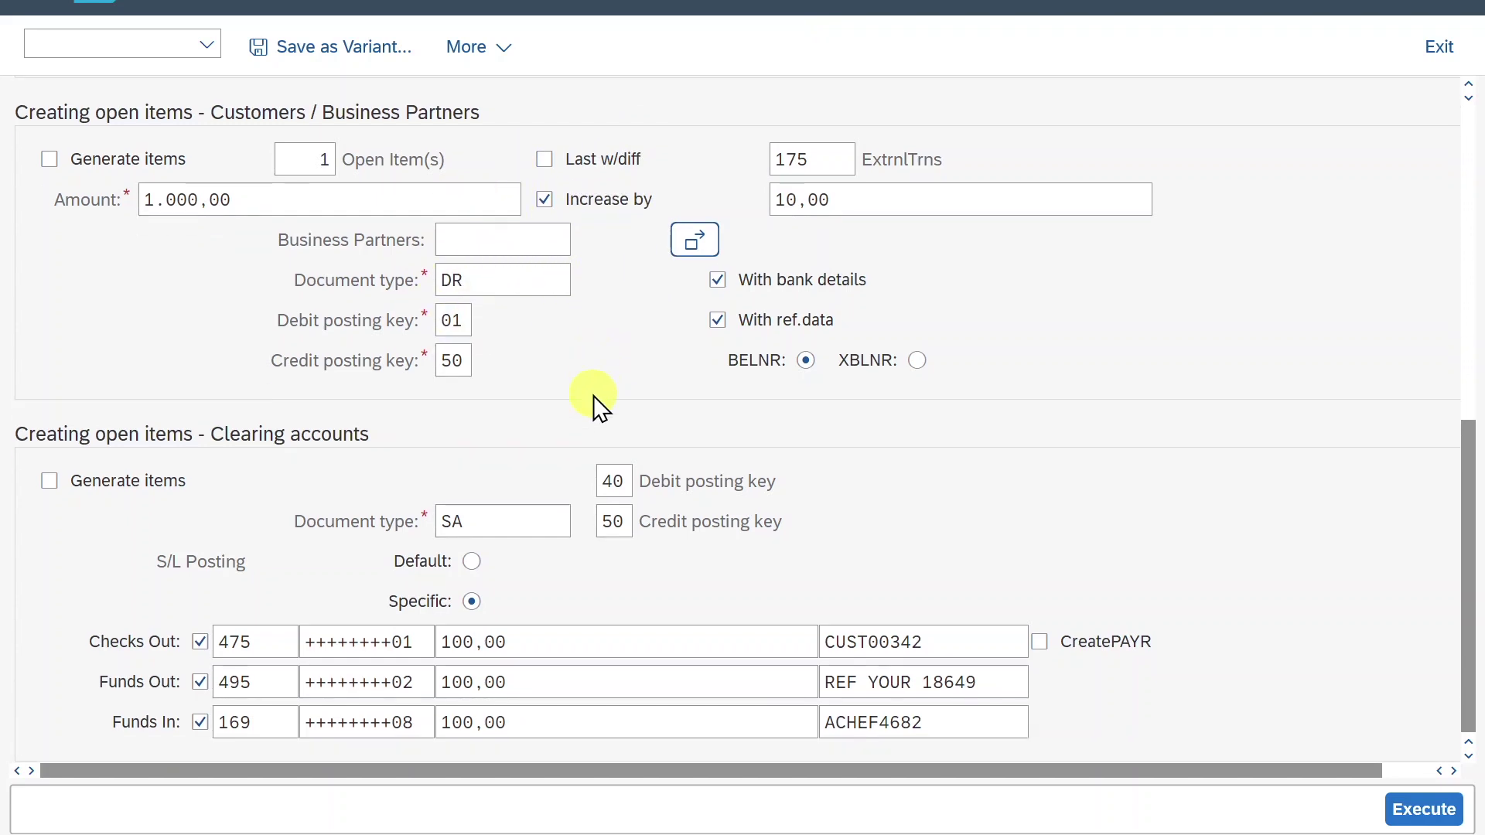
click(1418, 815)
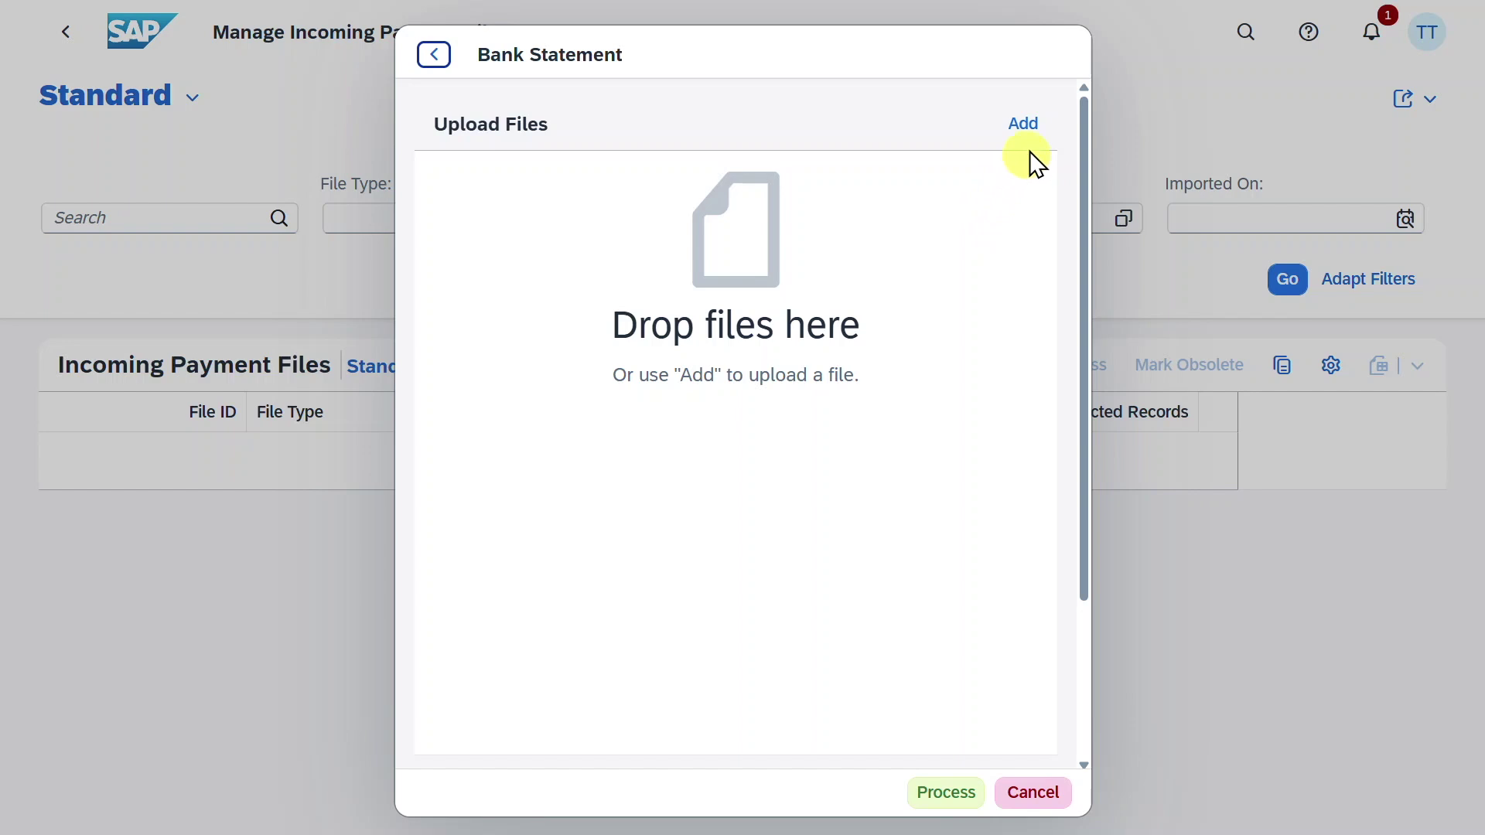
- Add testbank3.txt to the upload with format Bank Administration Institute (USA)
click(1023, 126)
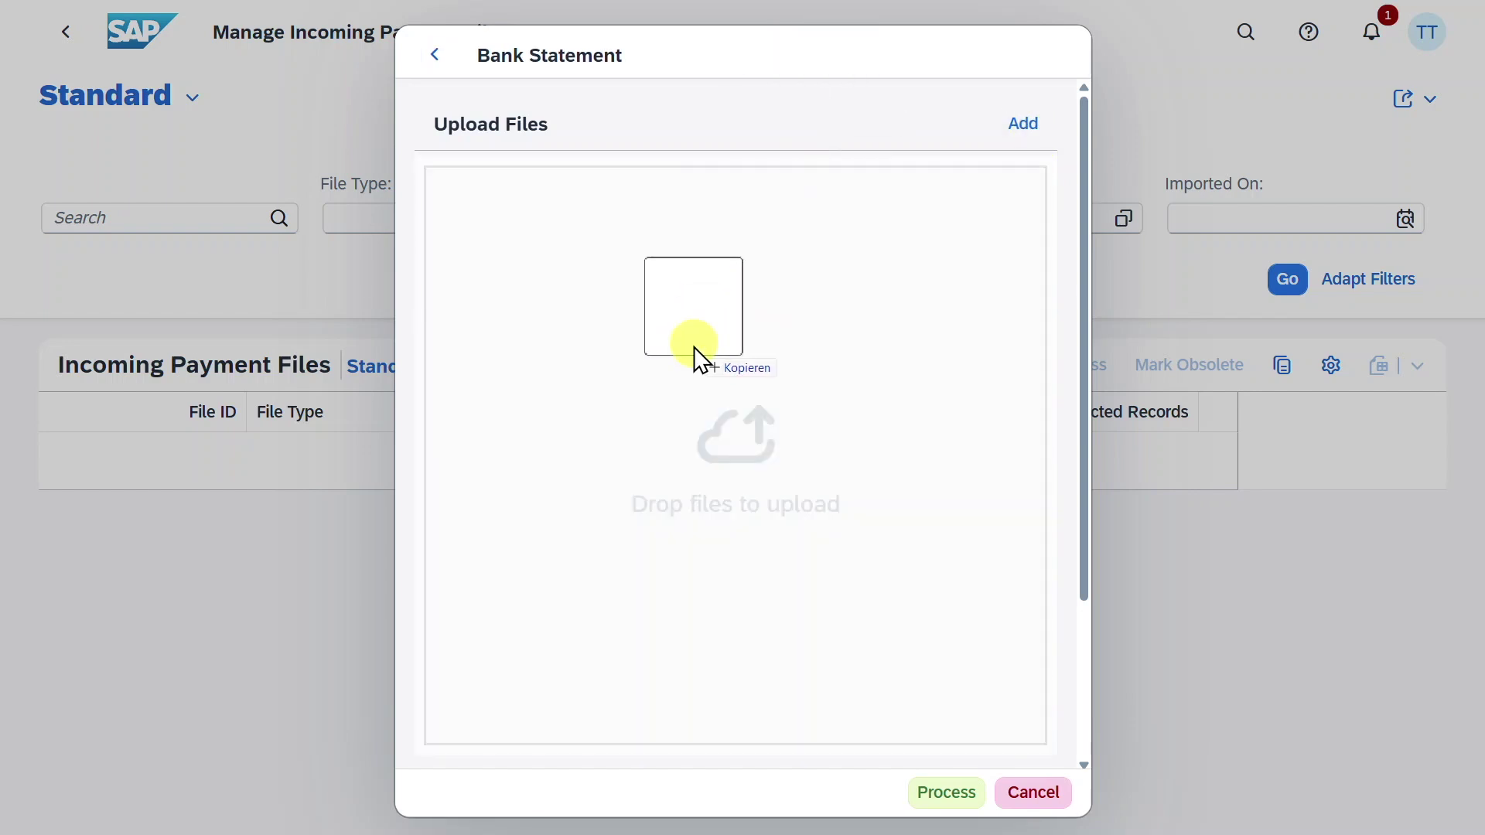
drag(694, 346, 693, 370)
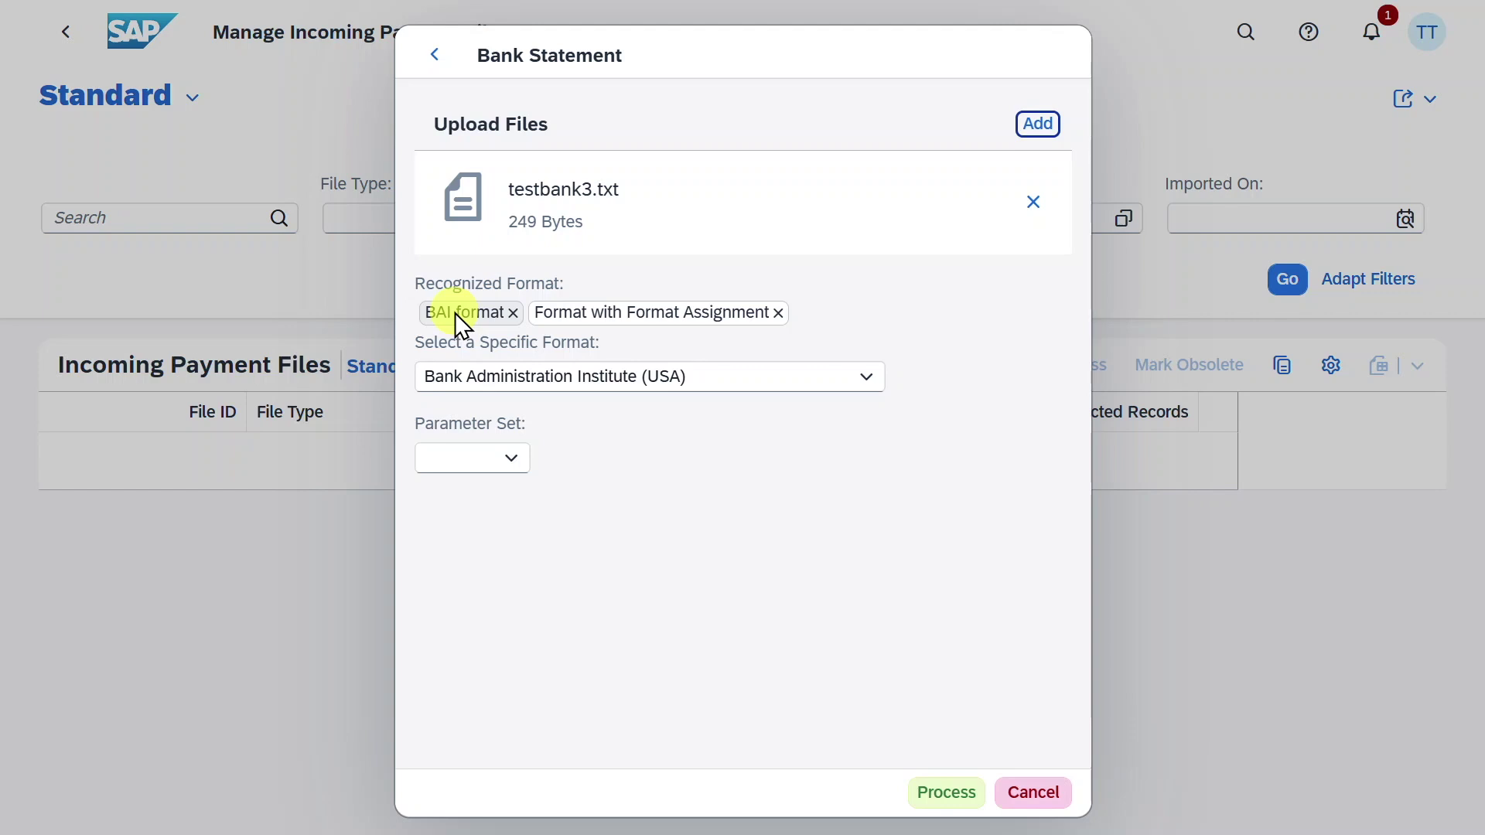
click(662, 377)
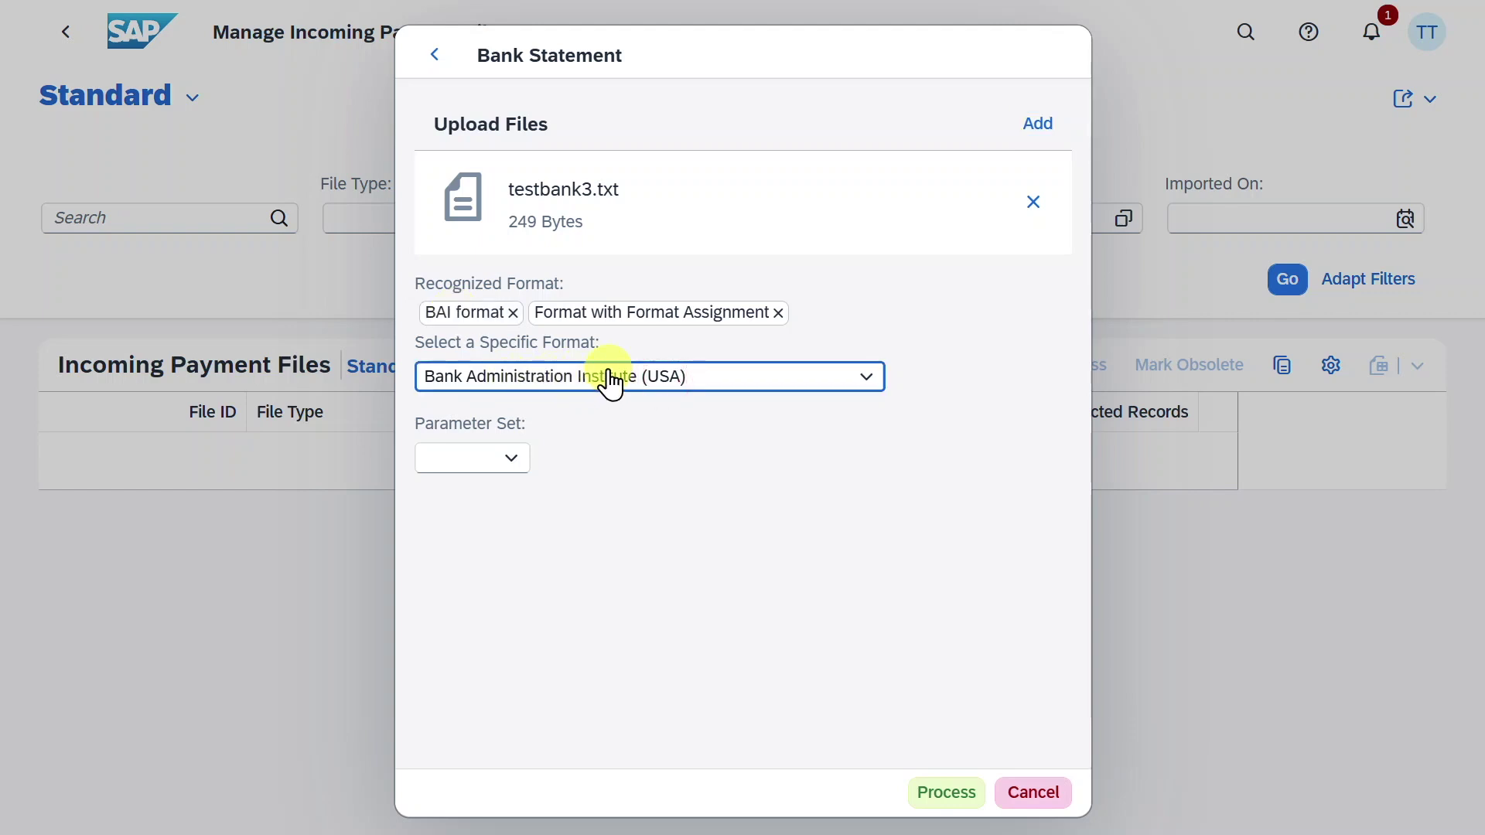
click(866, 377)
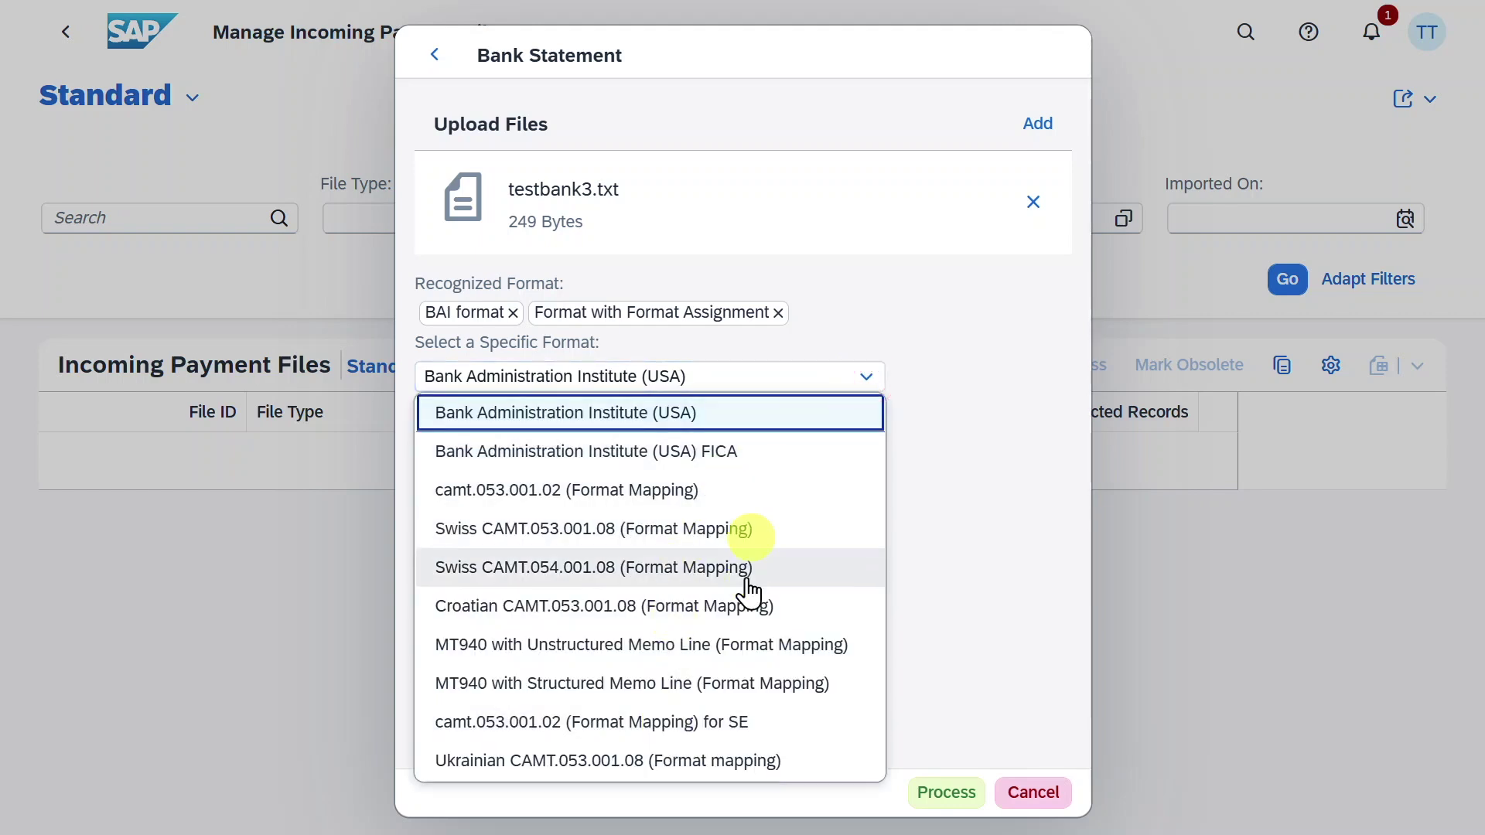
click(1011, 474)
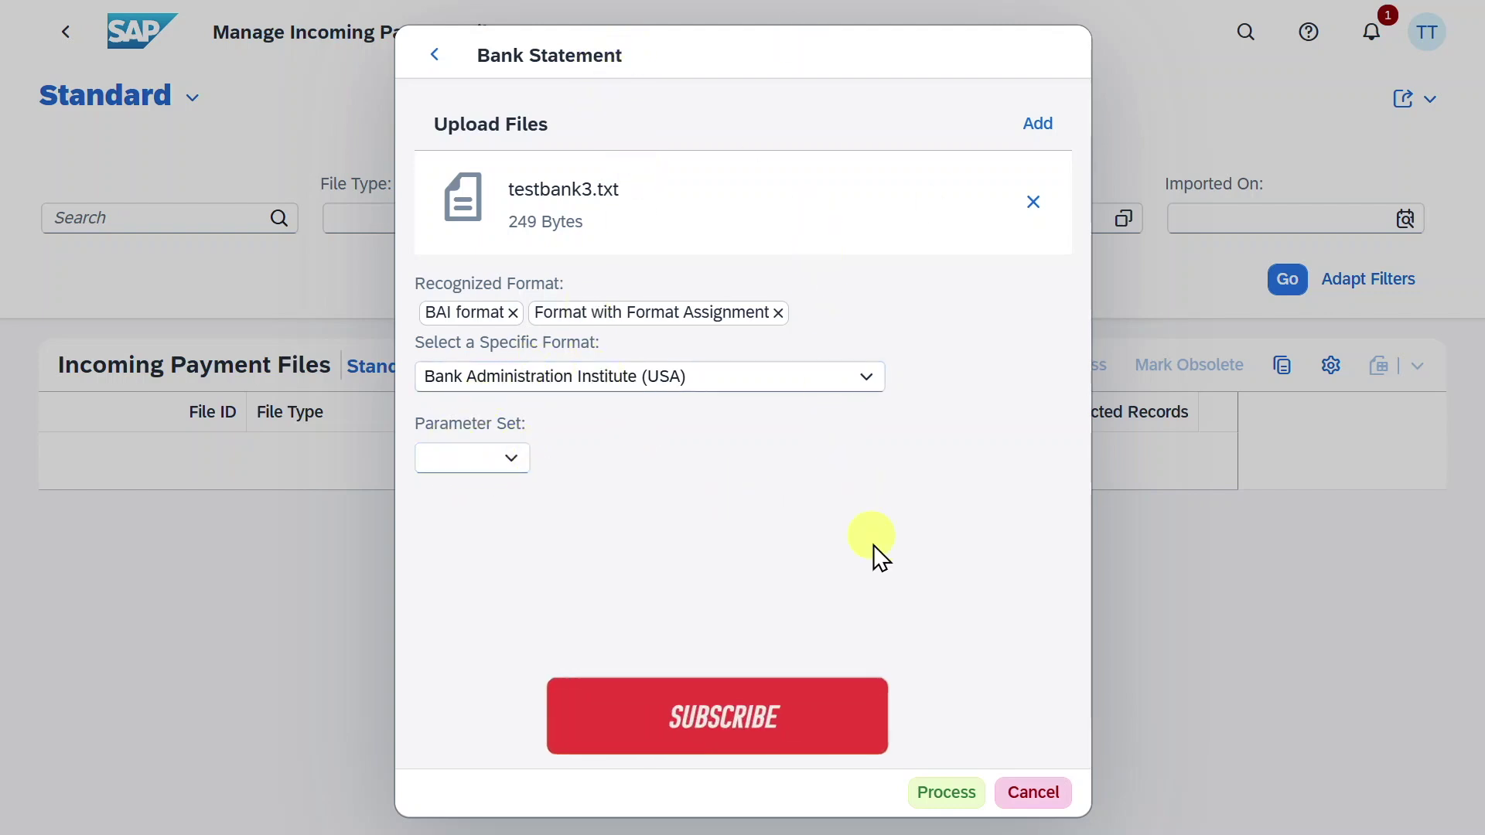
- Process the uploaded file, noting its file ID 19, and dismiss the message
click(940, 797)
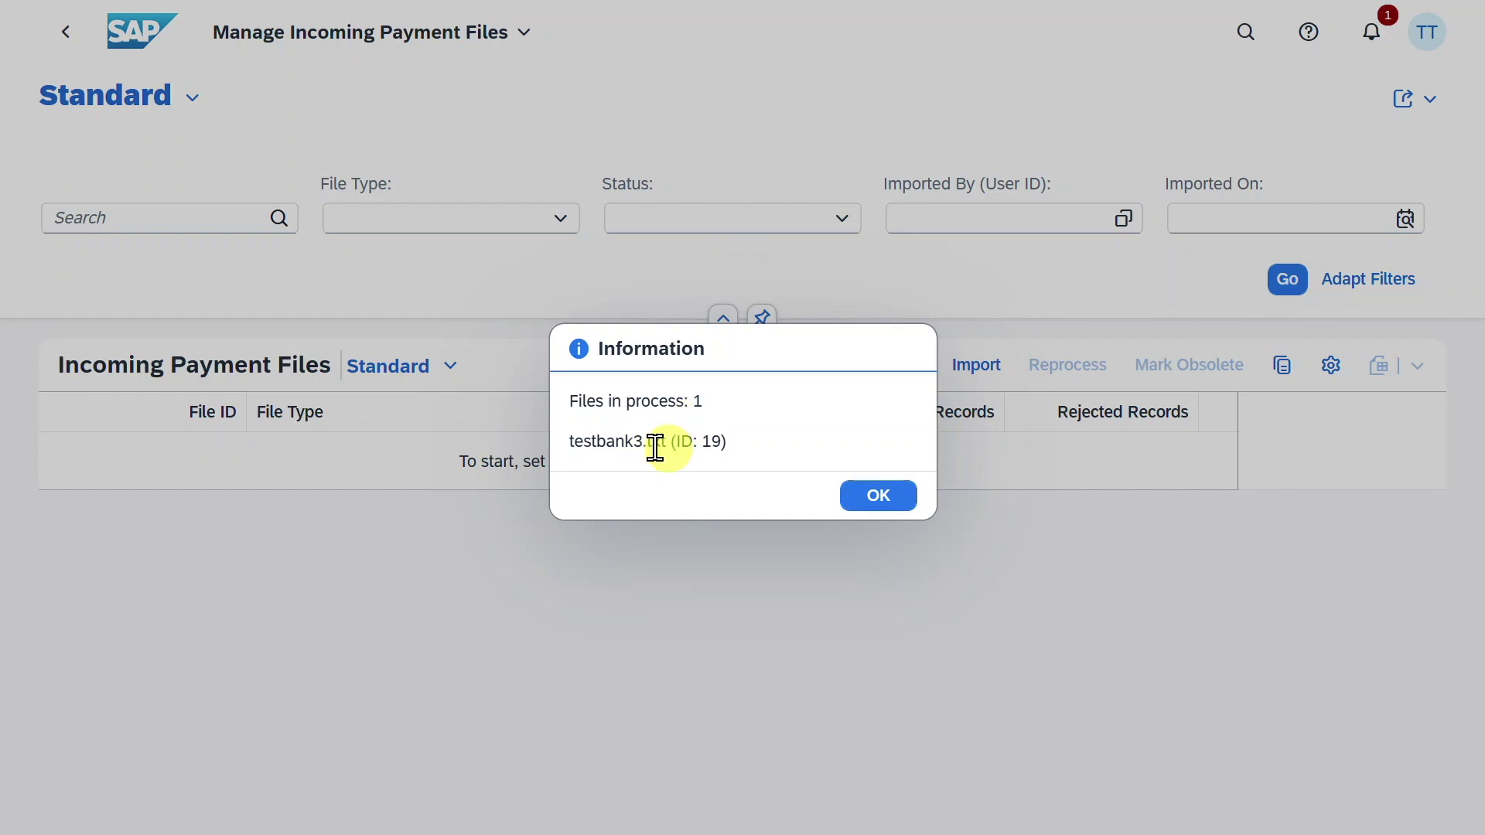
click(678, 442)
drag(676, 442, 722, 442)
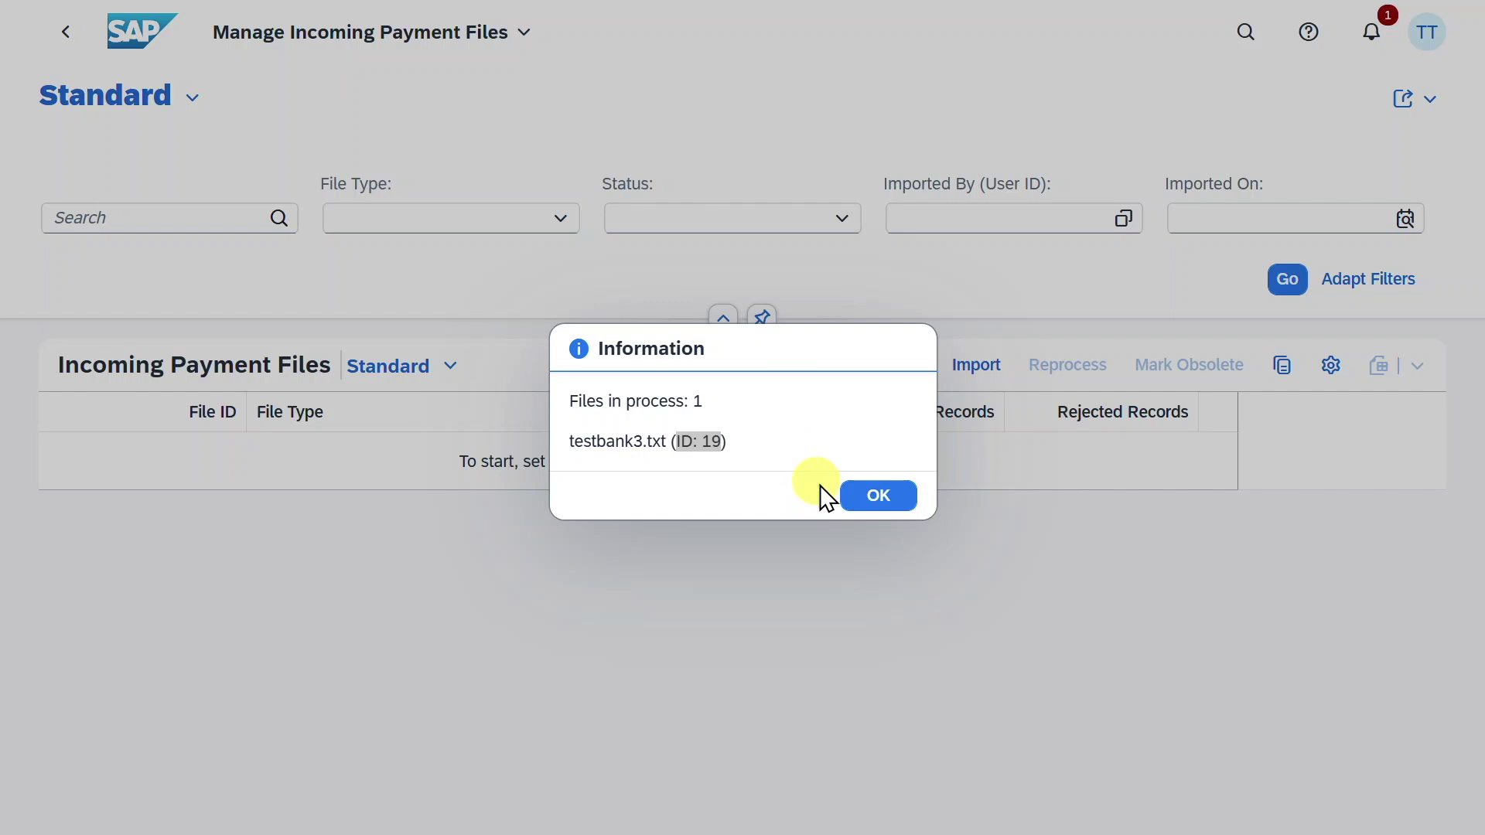
click(874, 498)
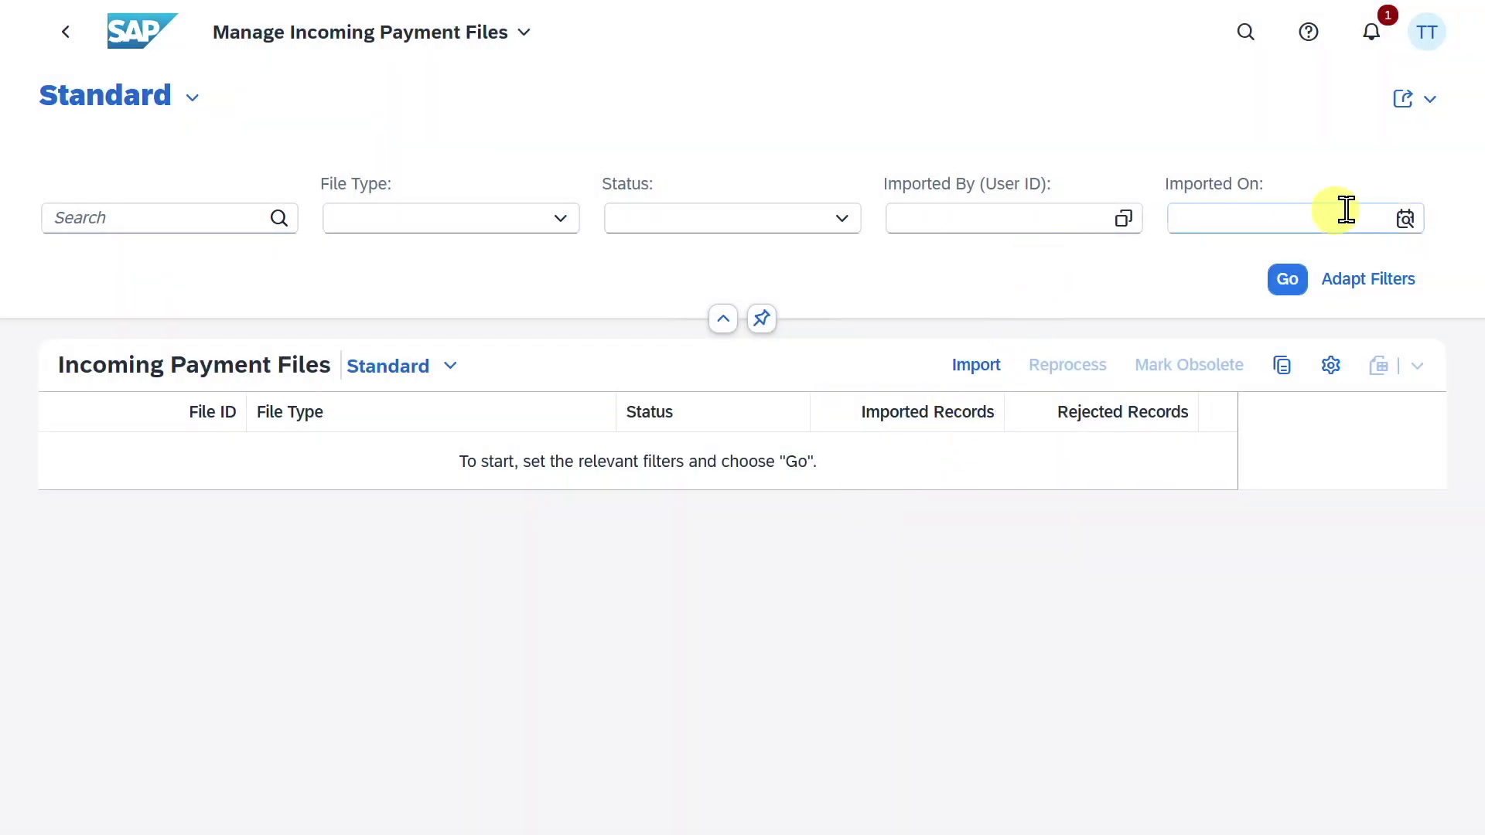
- Filter the file list to Imported On Today and open file 19's details
click(1405, 219)
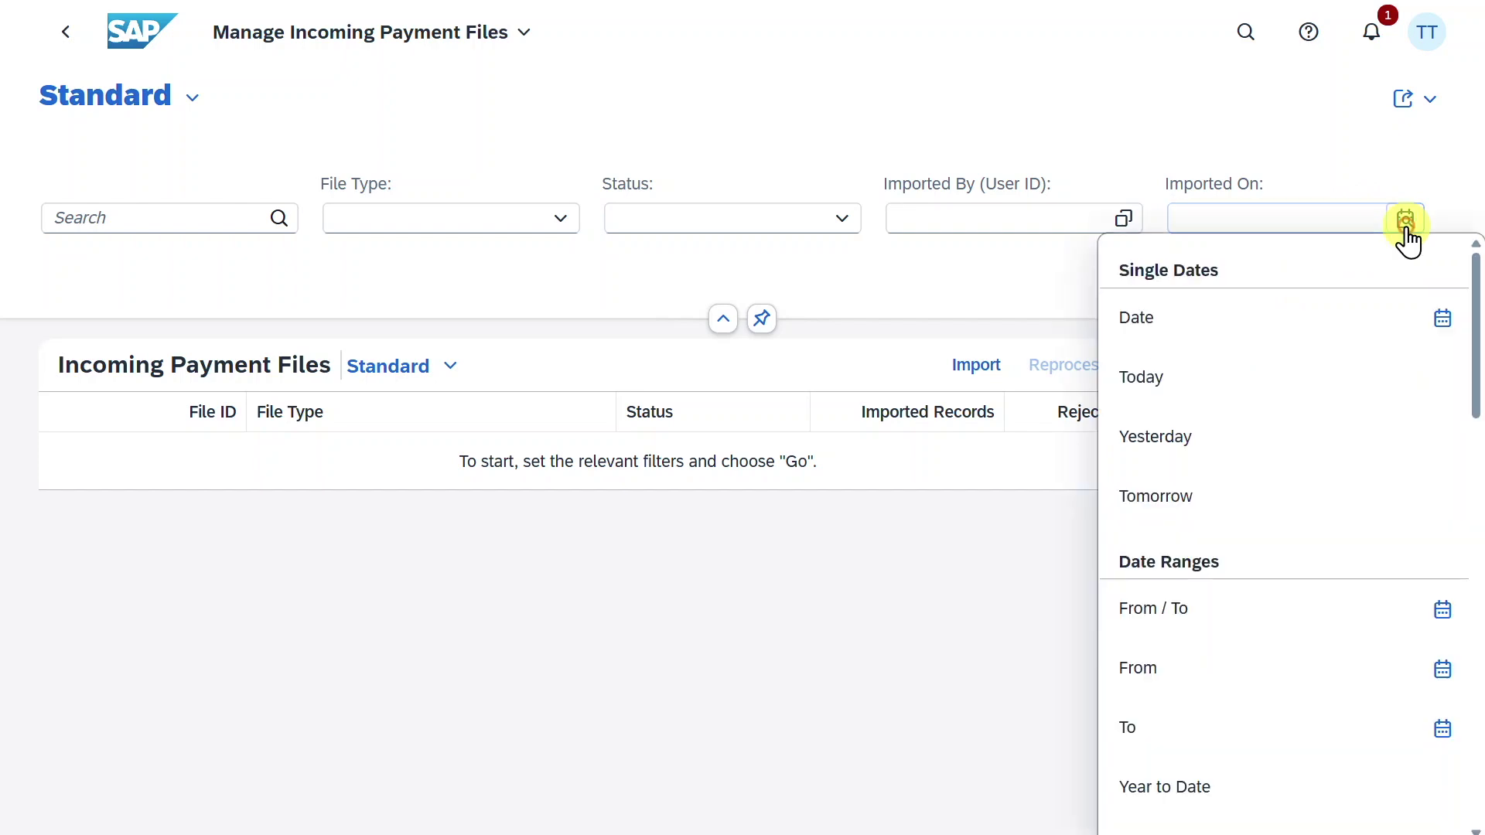
click(1198, 399)
click(1264, 281)
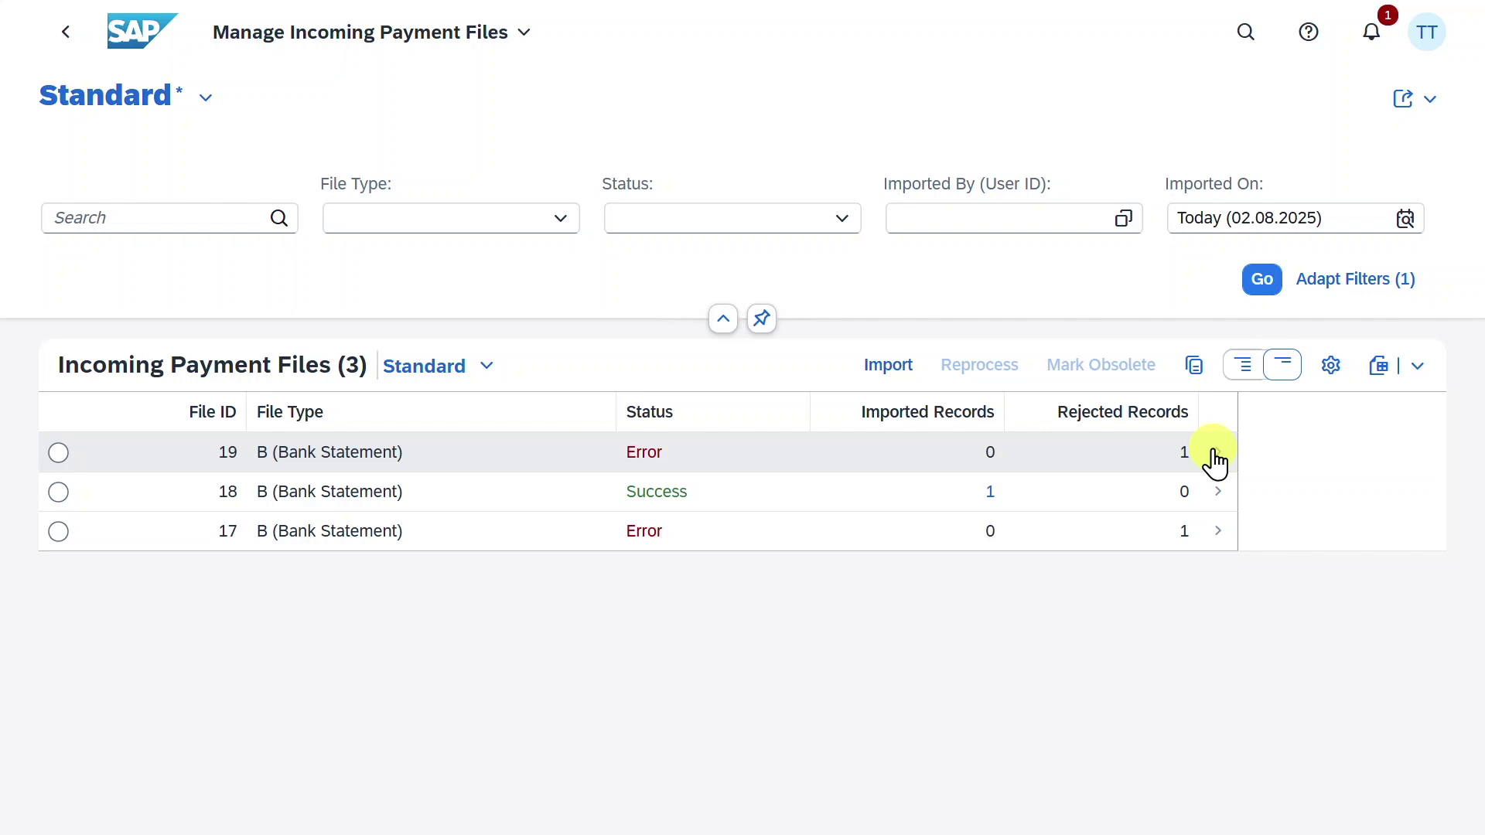
click(1212, 455)
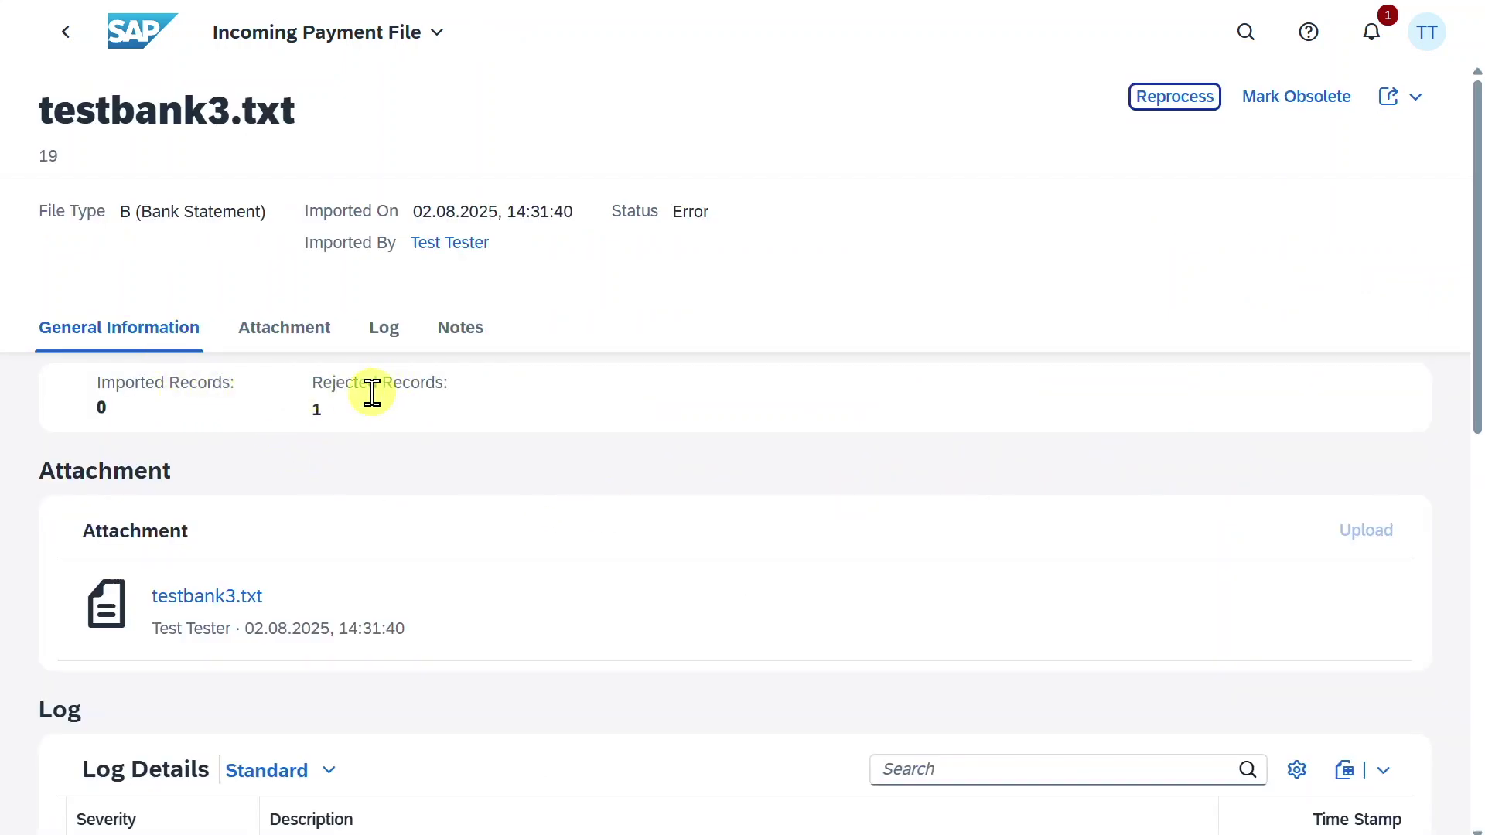
- Read file 19's log details: 6 lines imported, statement 0 already exists
scroll(392, 437, down, 3)
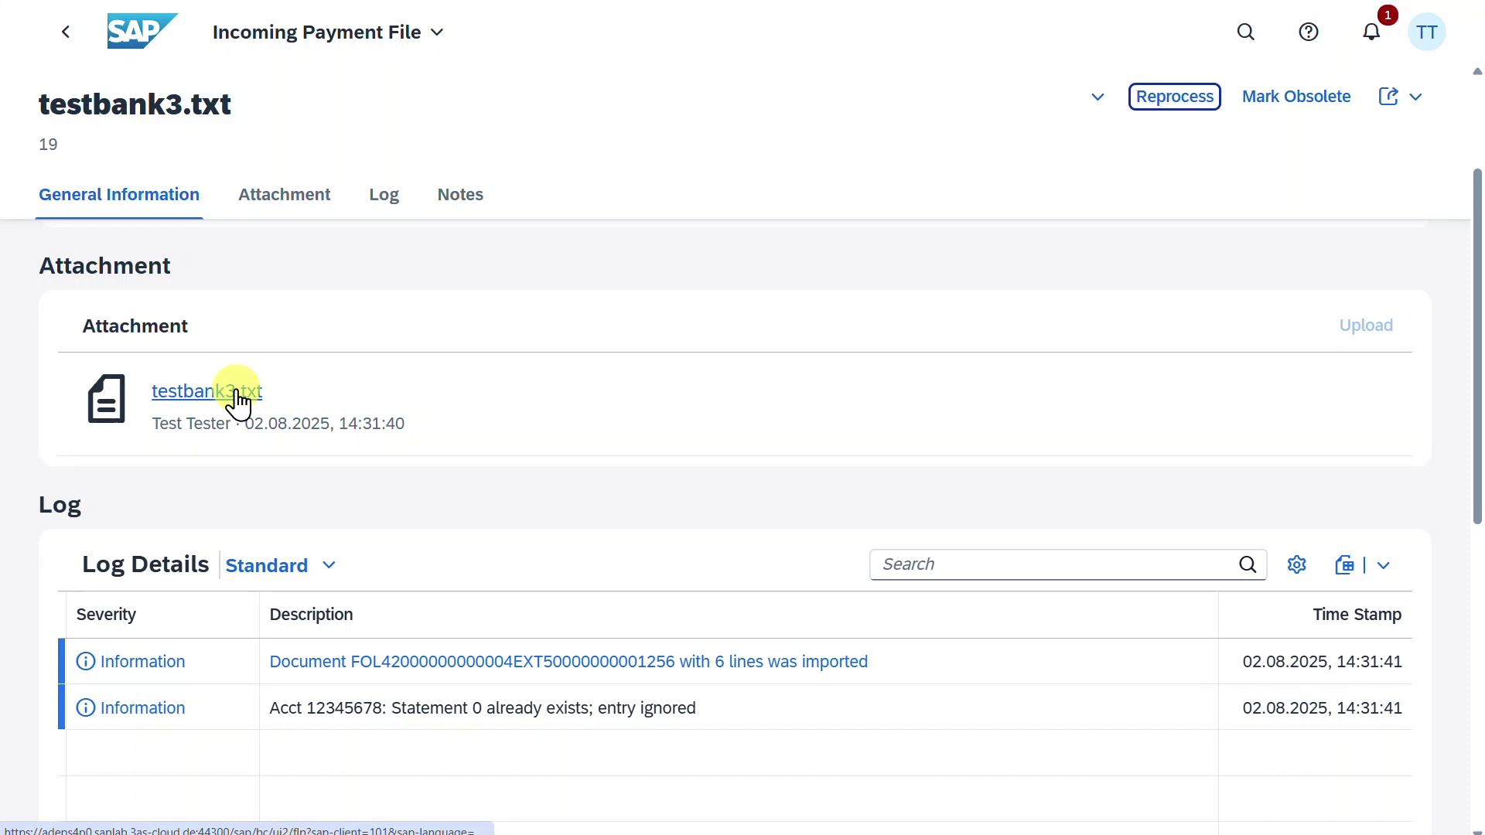
scroll(516, 518, down, 2)
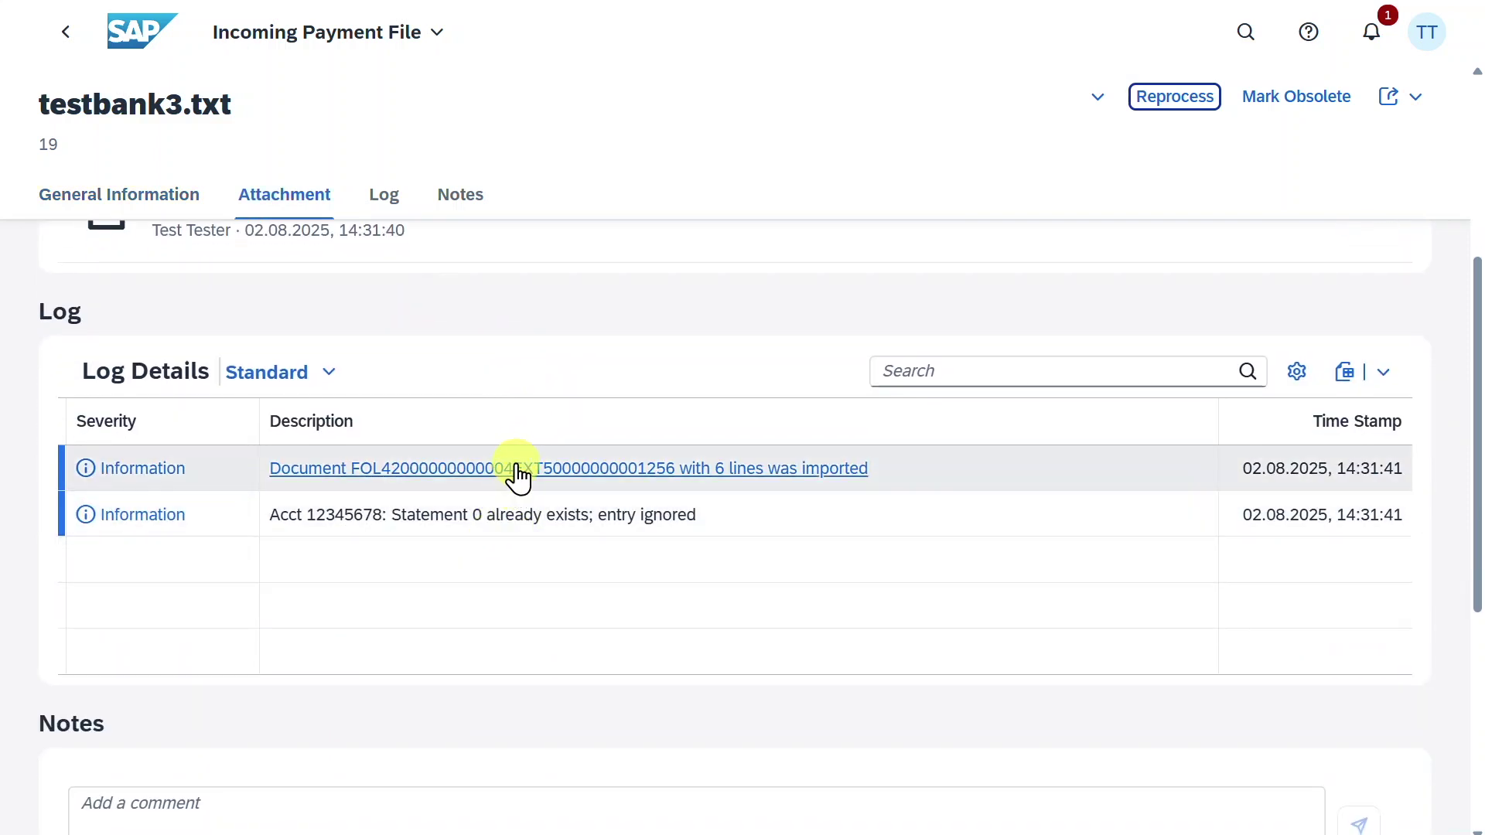
click(491, 475)
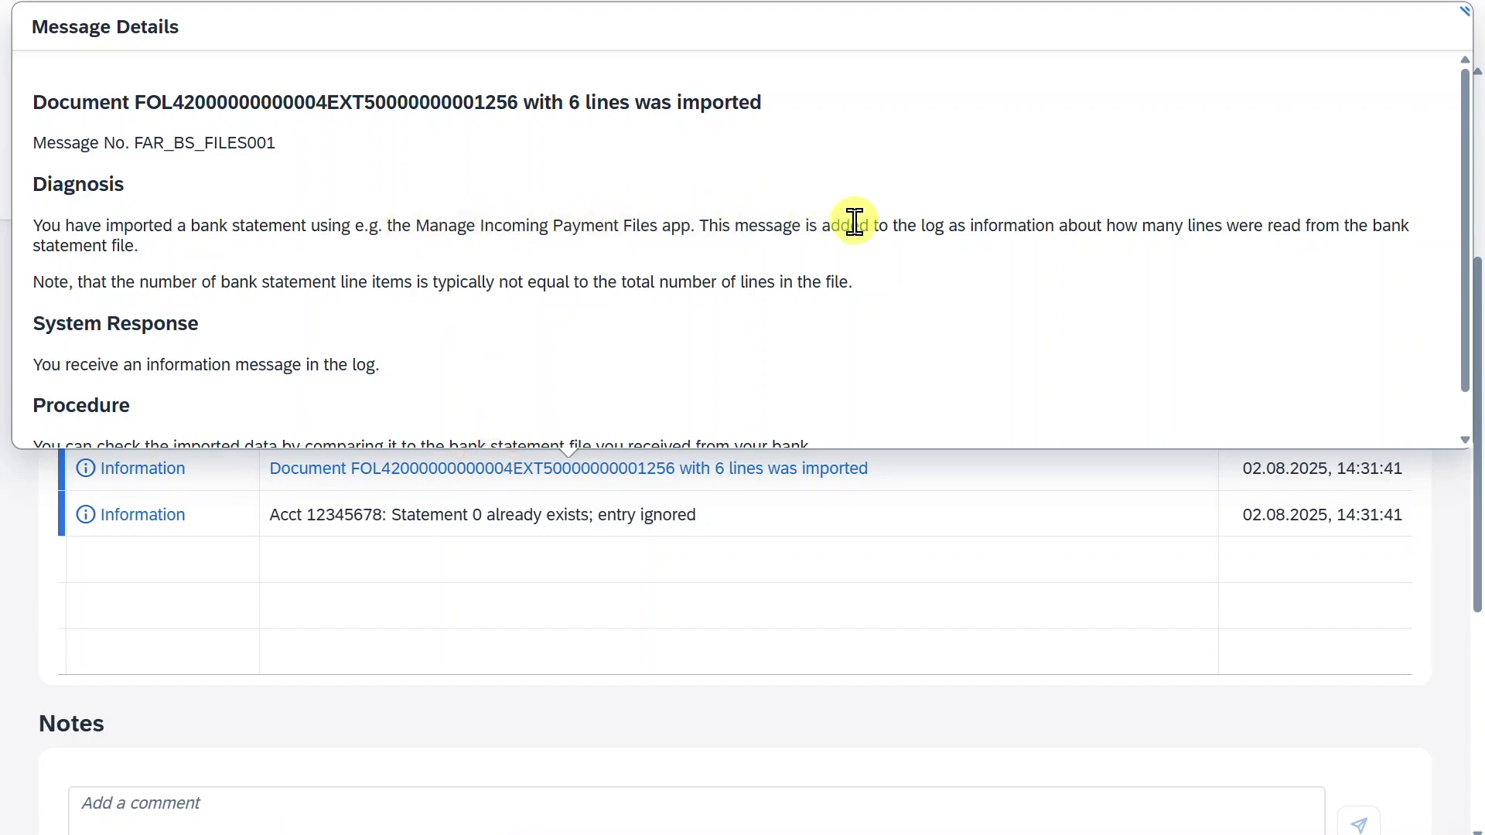
scroll(855, 221, down, 1)
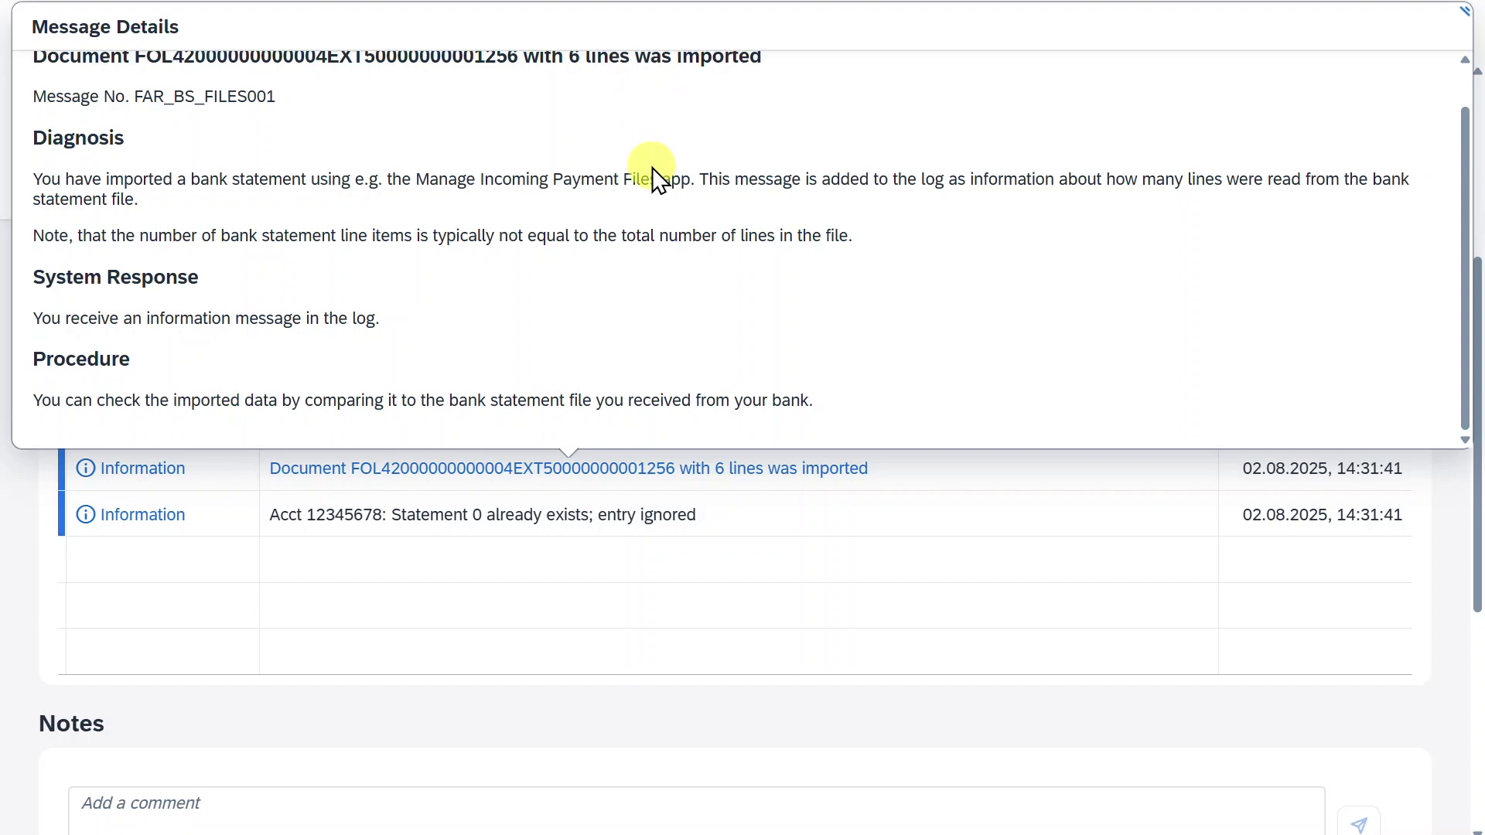
click(591, 526)
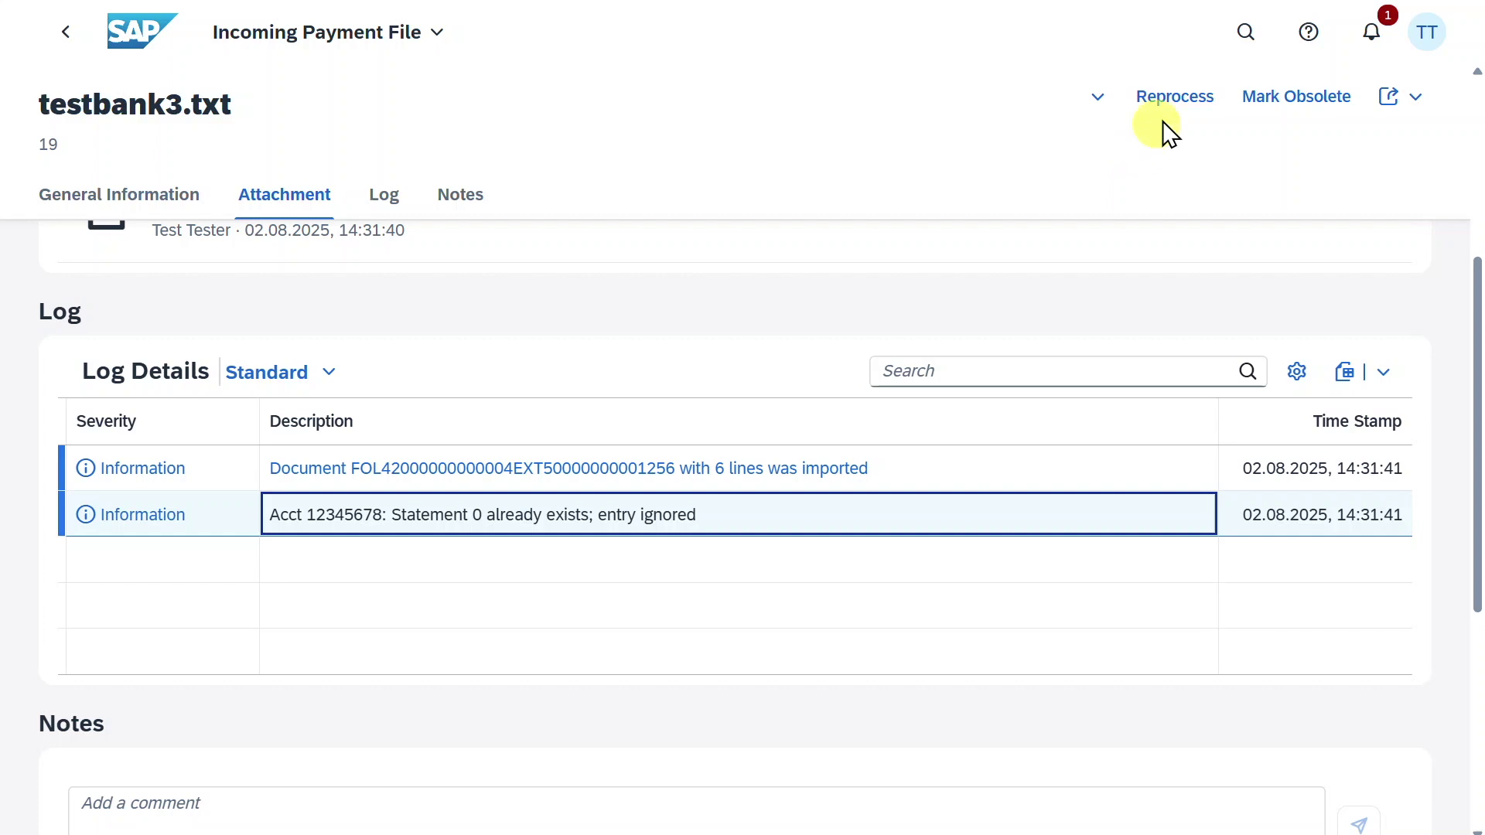
- Mark testbank3.txt obsolete, confirm the success message, and return to the file list
click(1193, 97)
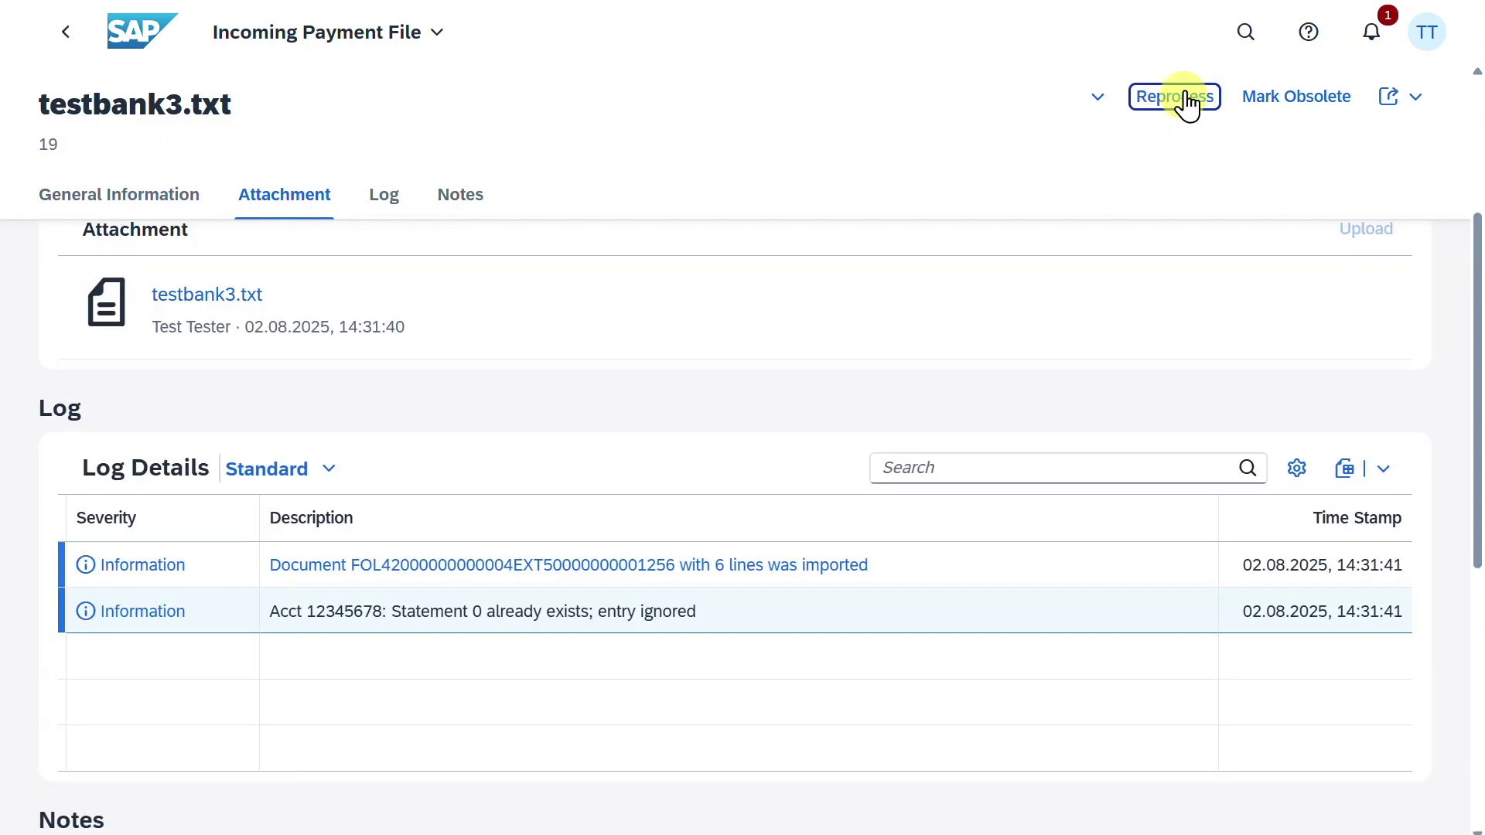
click(1280, 104)
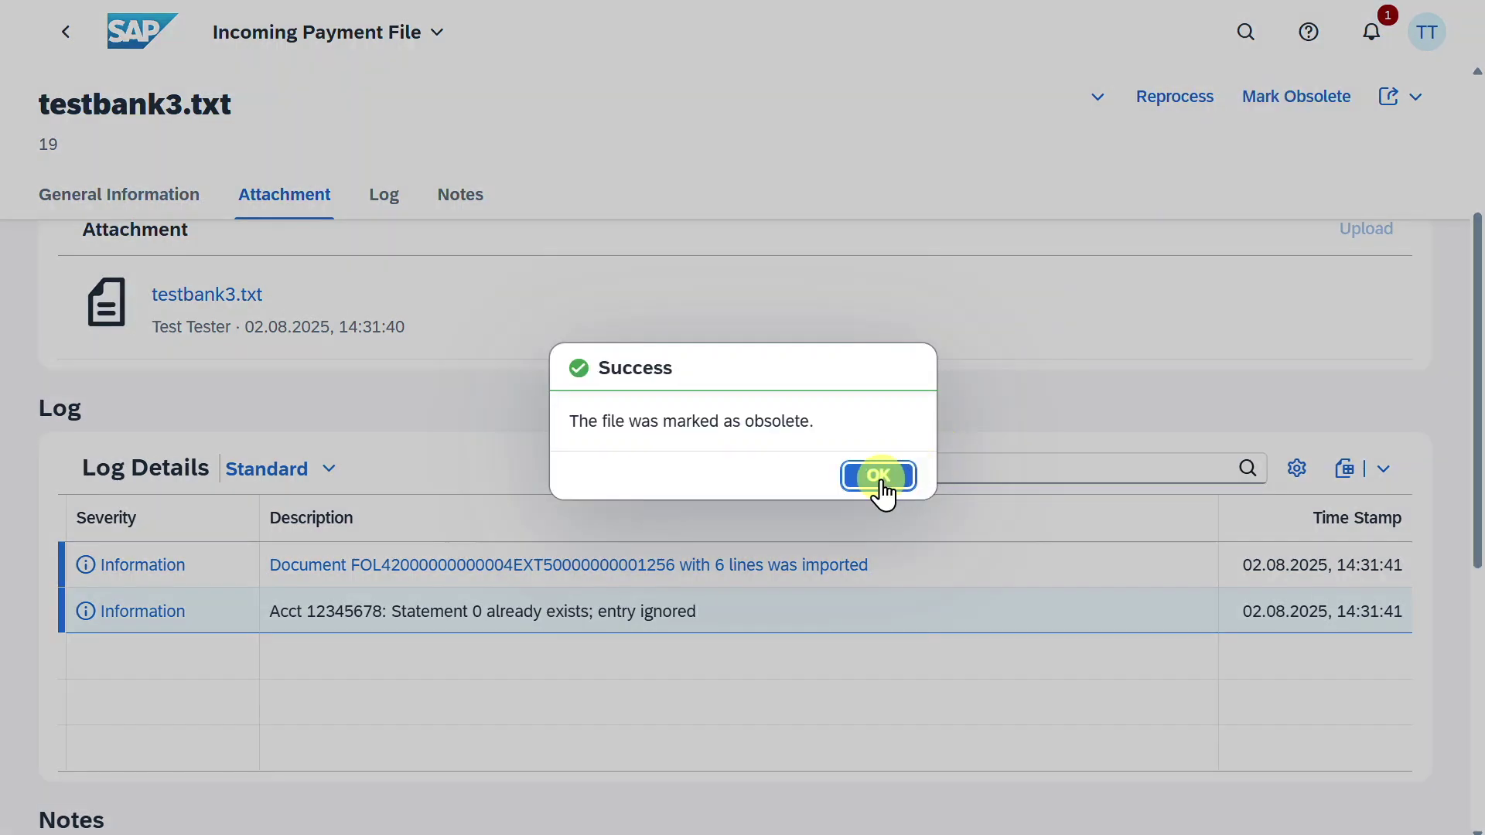
click(879, 482)
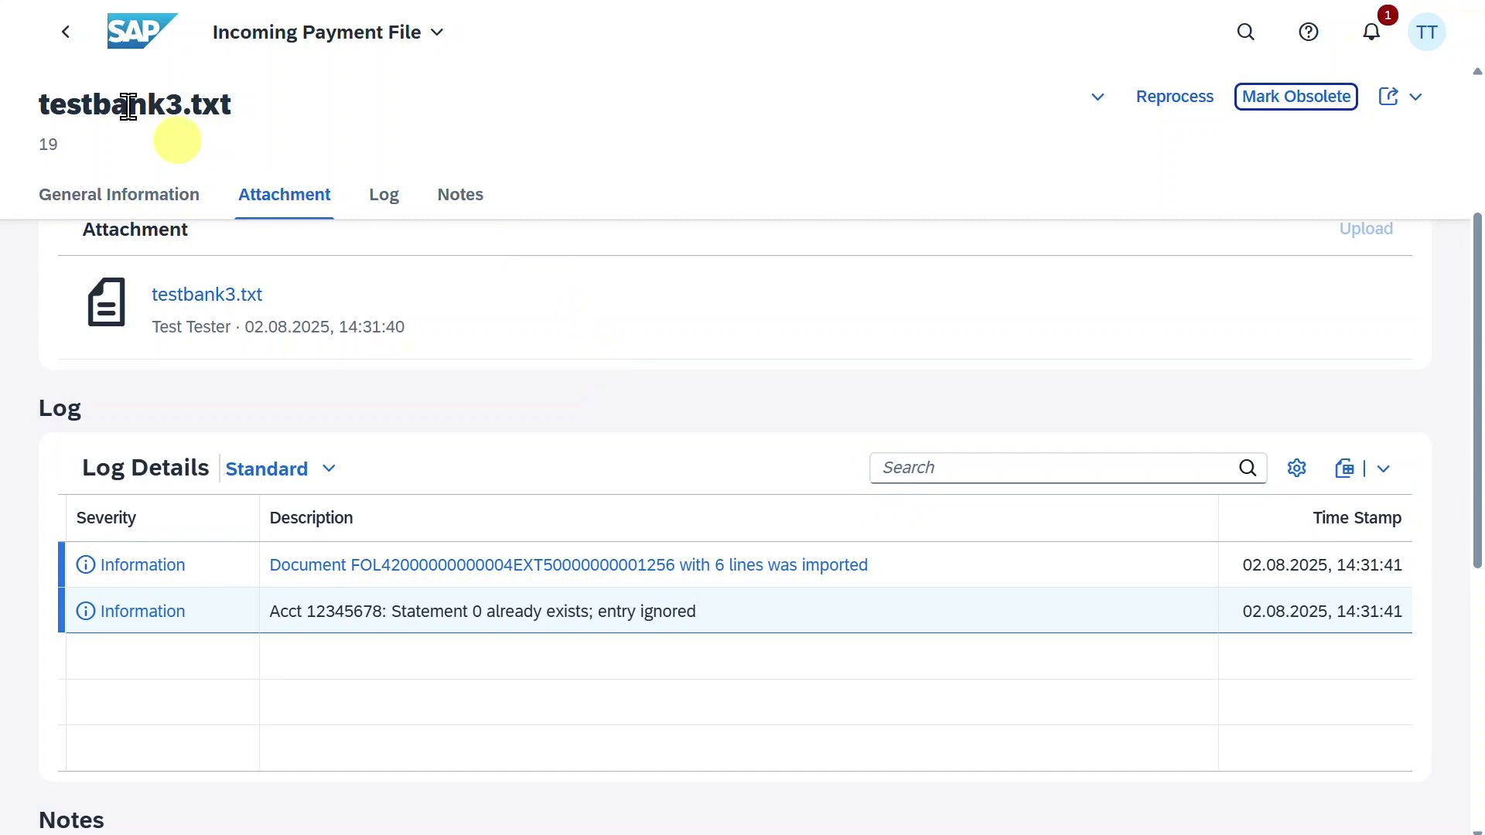
click(63, 34)
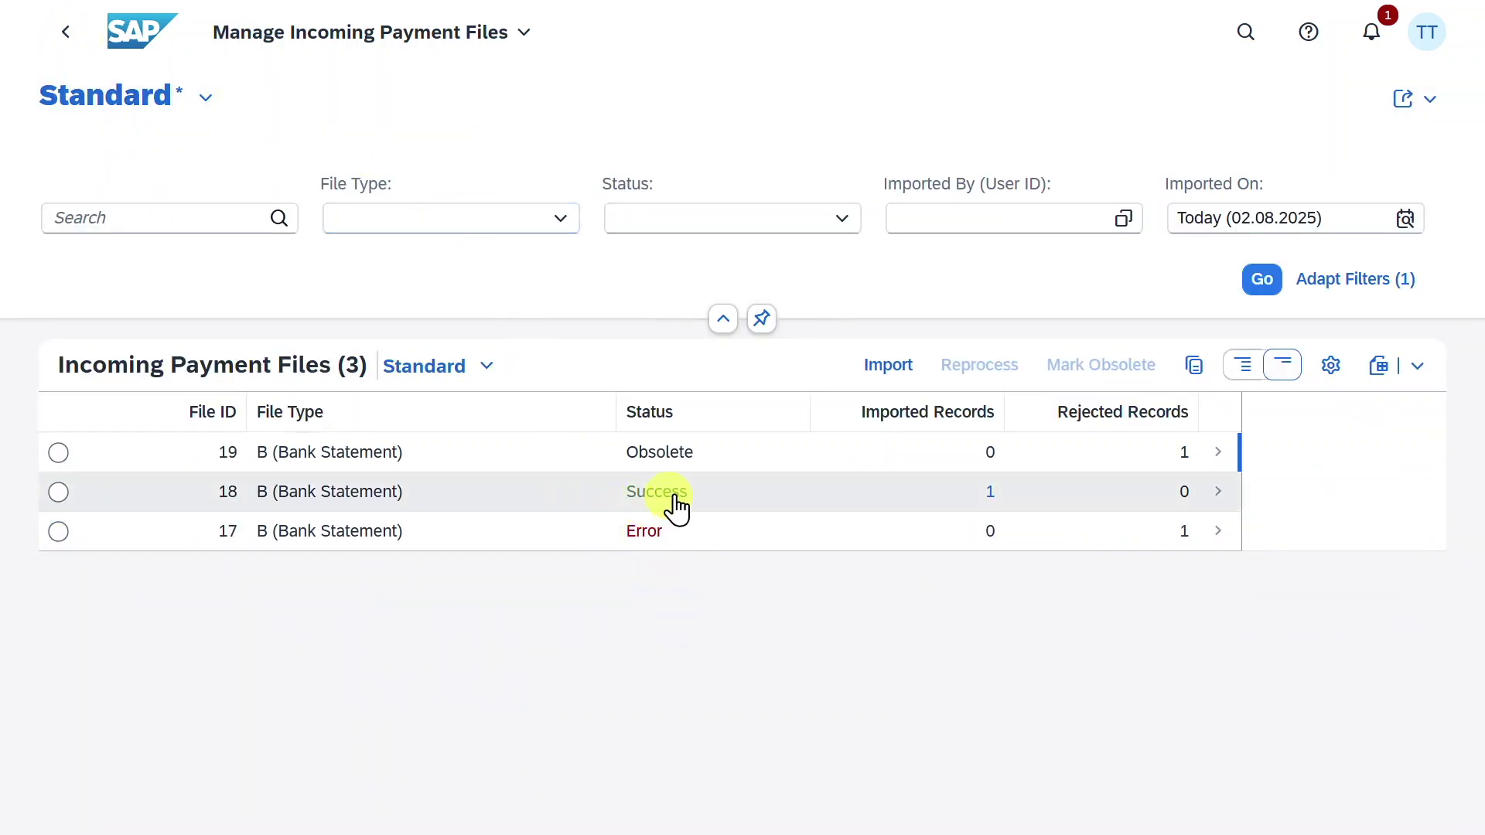
- Open file 18, testbank2.txt, and show related apps for its imported record
click(1219, 495)
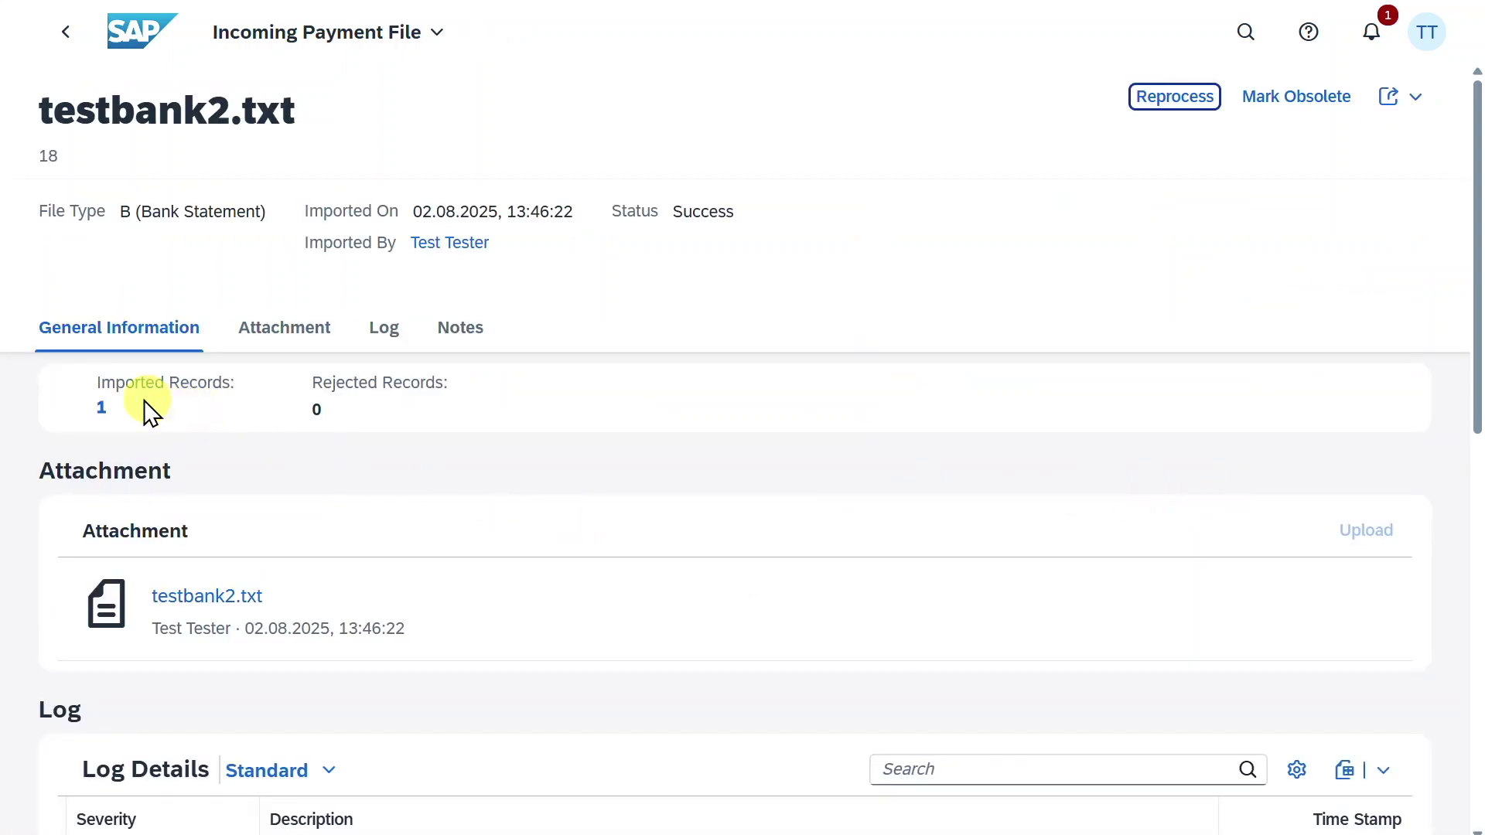
click(102, 410)
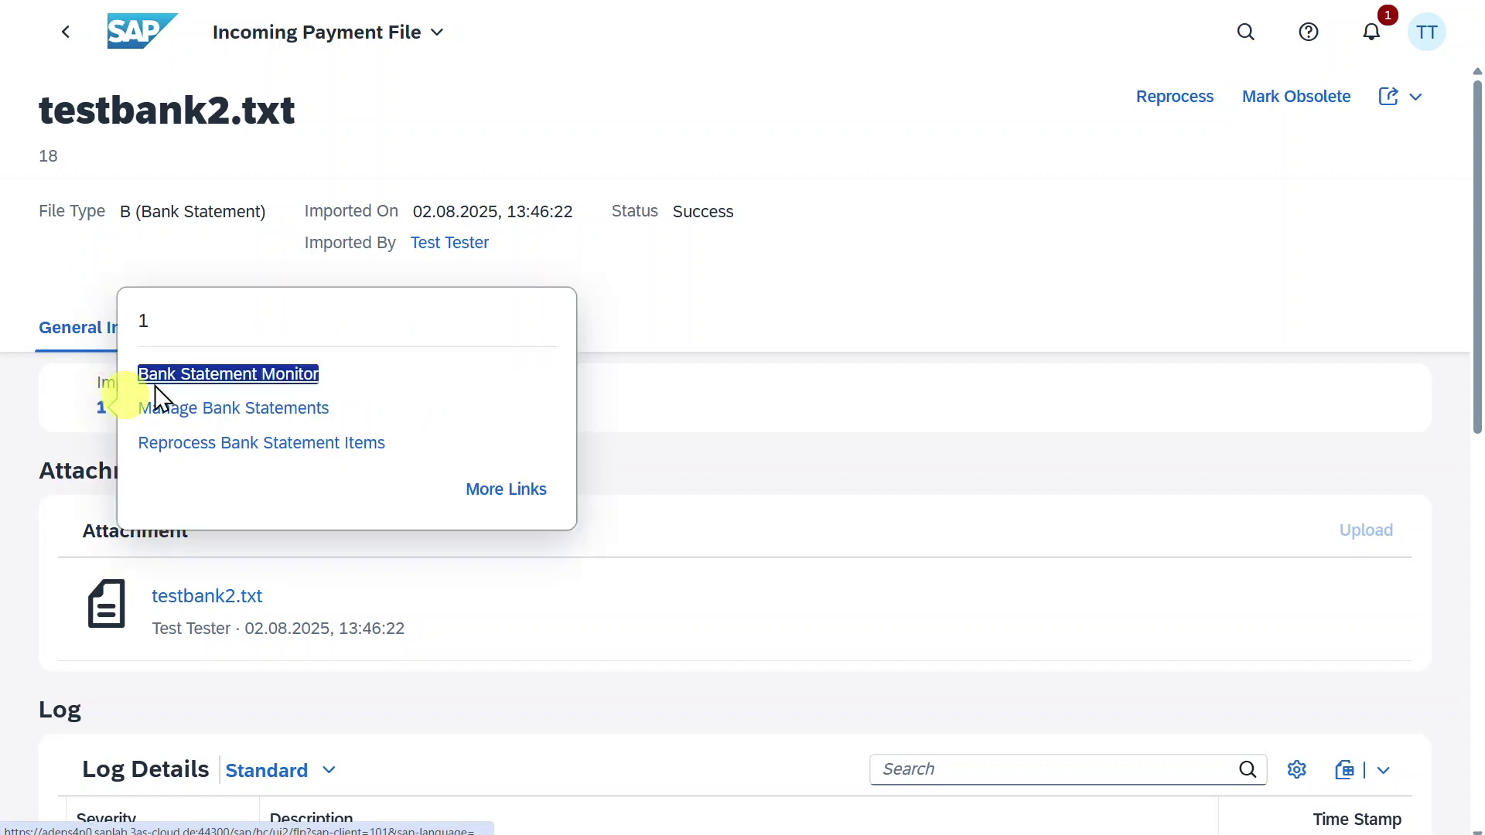
- Open bank statement 1 from file 18, confirm it has no items, then return to testbank2.txt
click(298, 412)
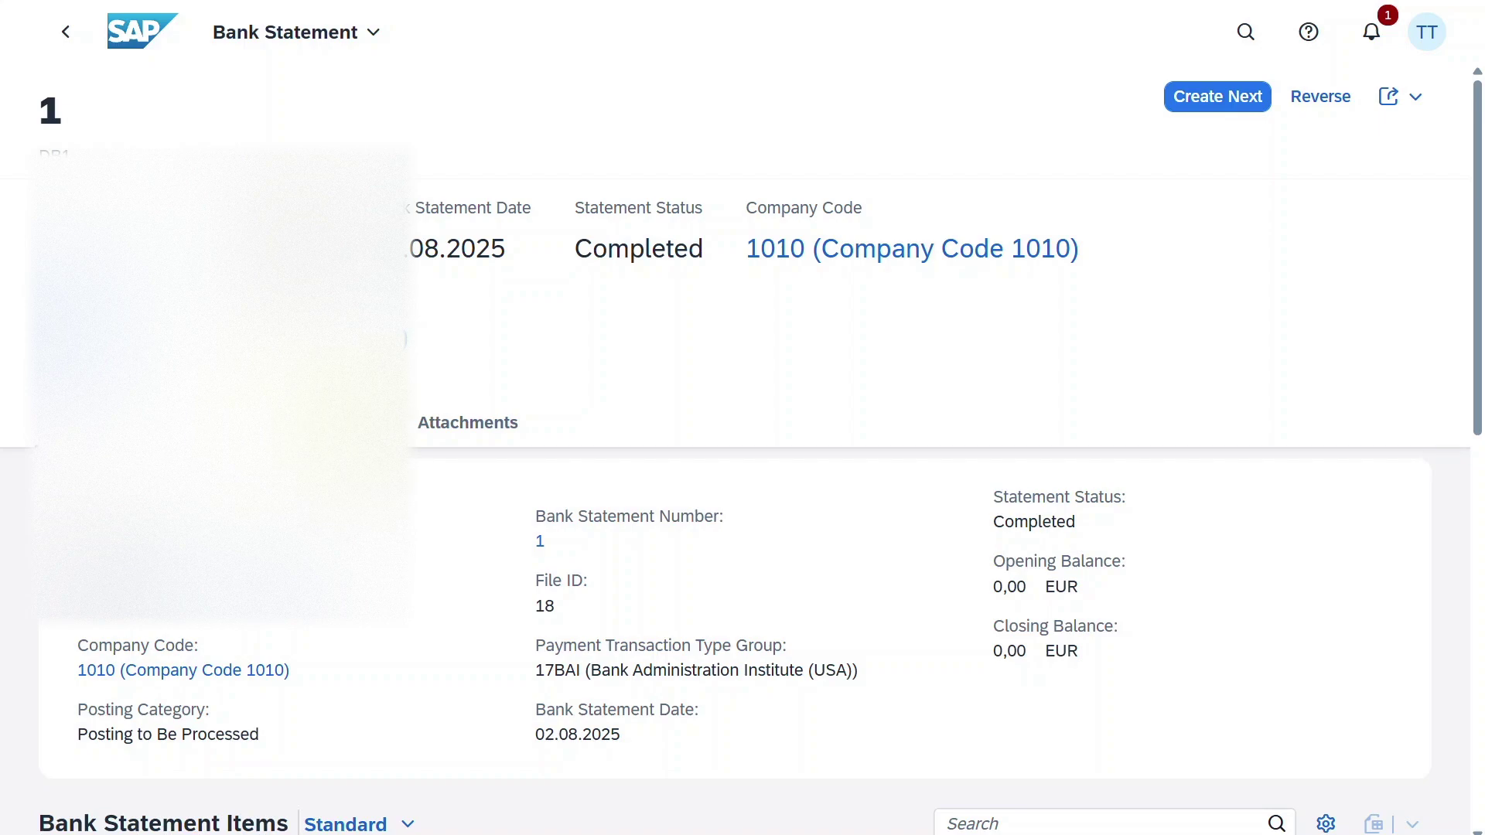
key(Tab)
key(F6)
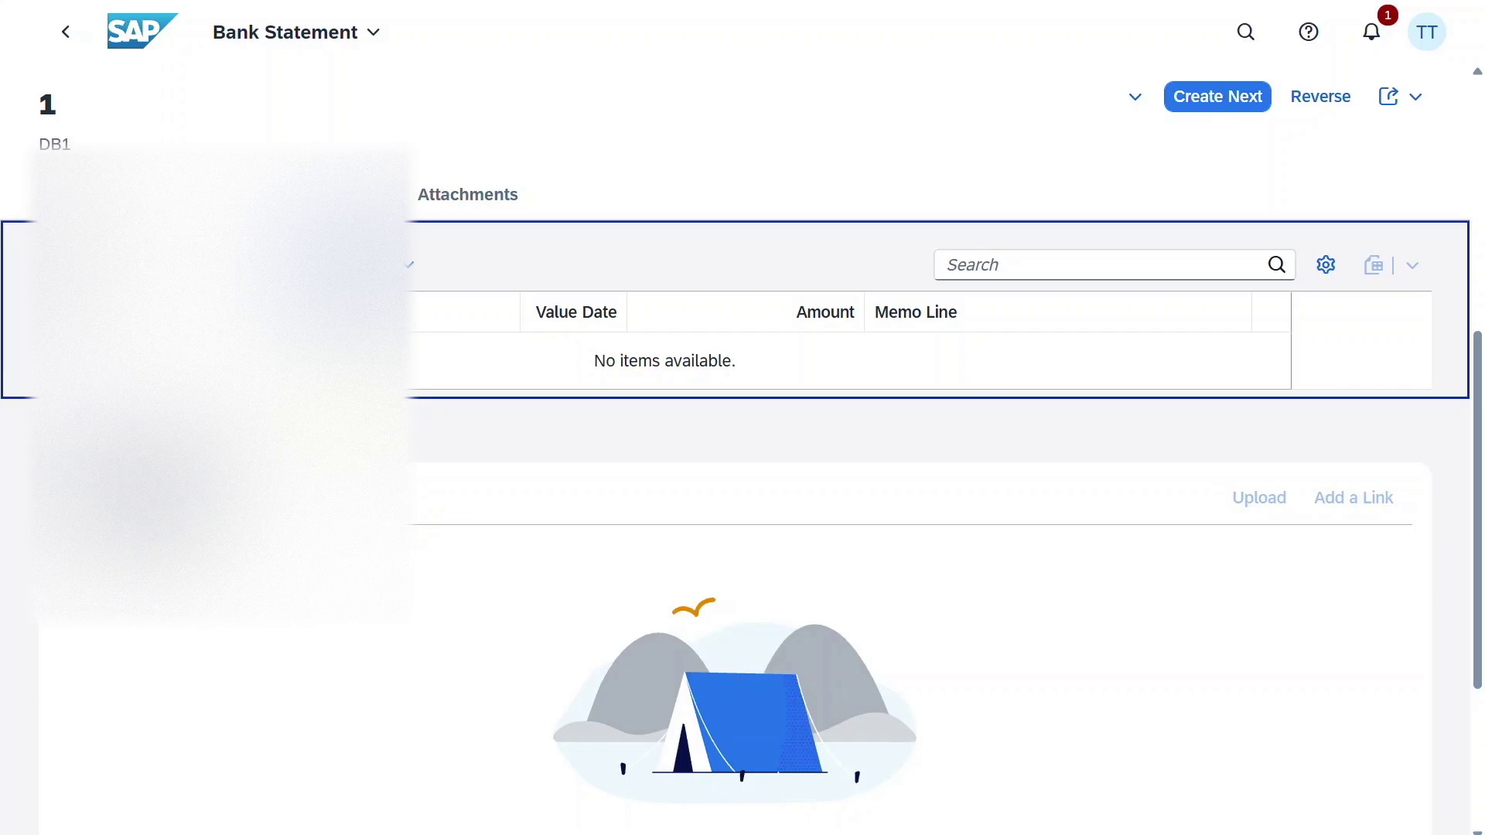
click(82, 48)
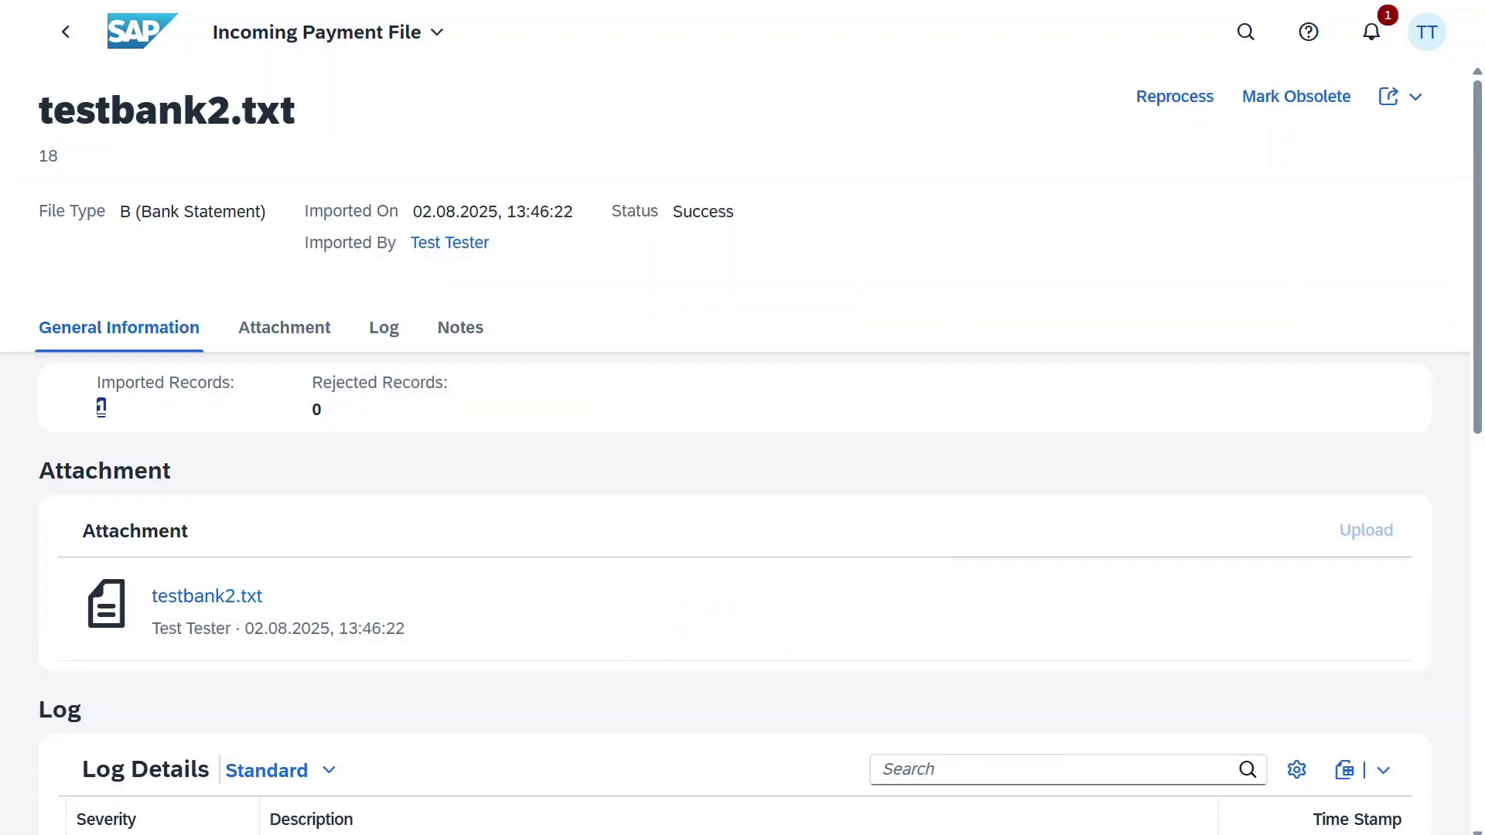
- Search 'reprocess bank' to launch Reprocess Bank Statement Items and load its items
click(1245, 33)
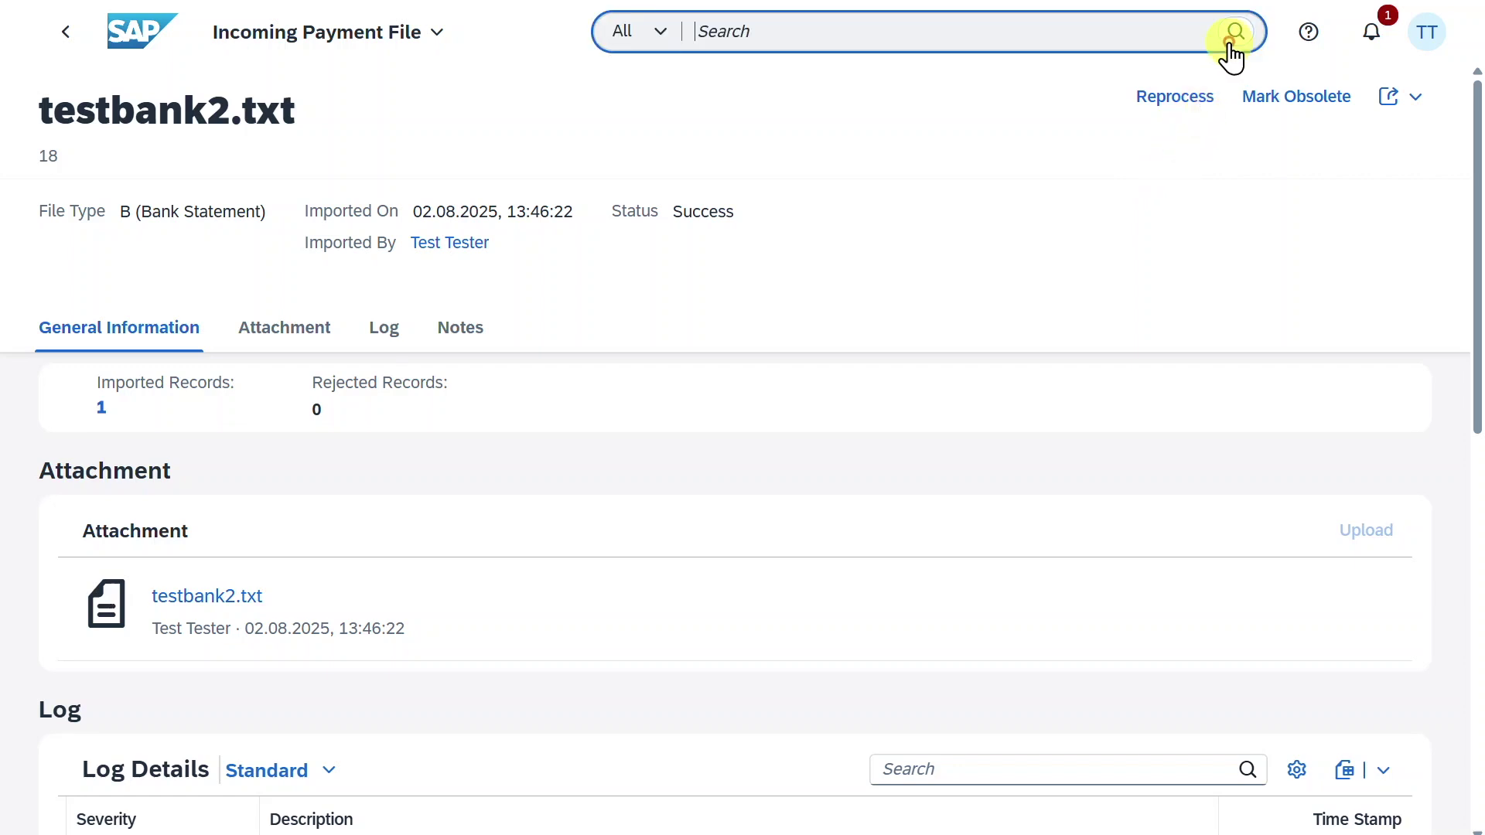
text(reprocess bank)
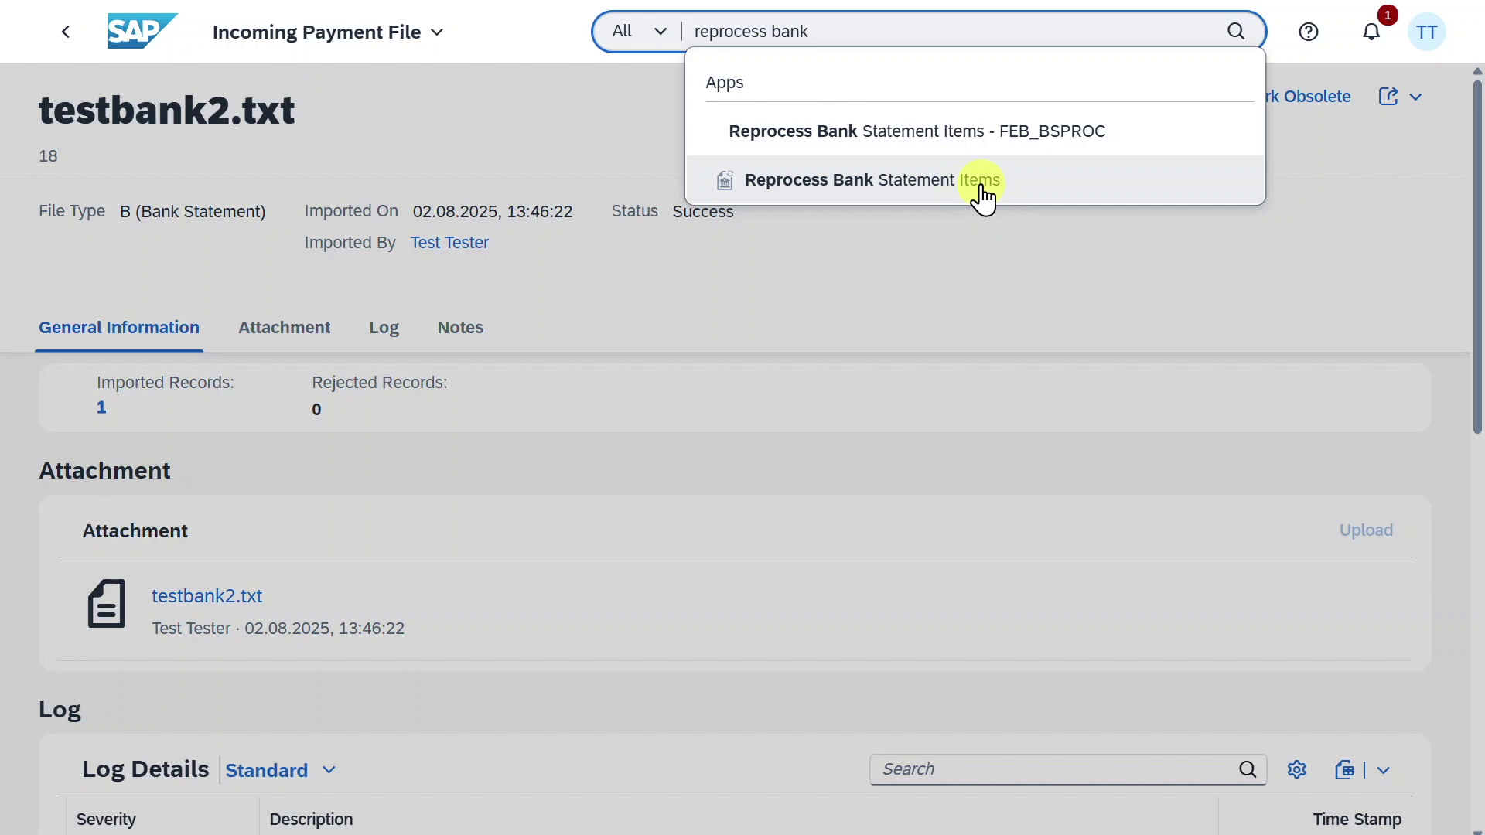
click(983, 198)
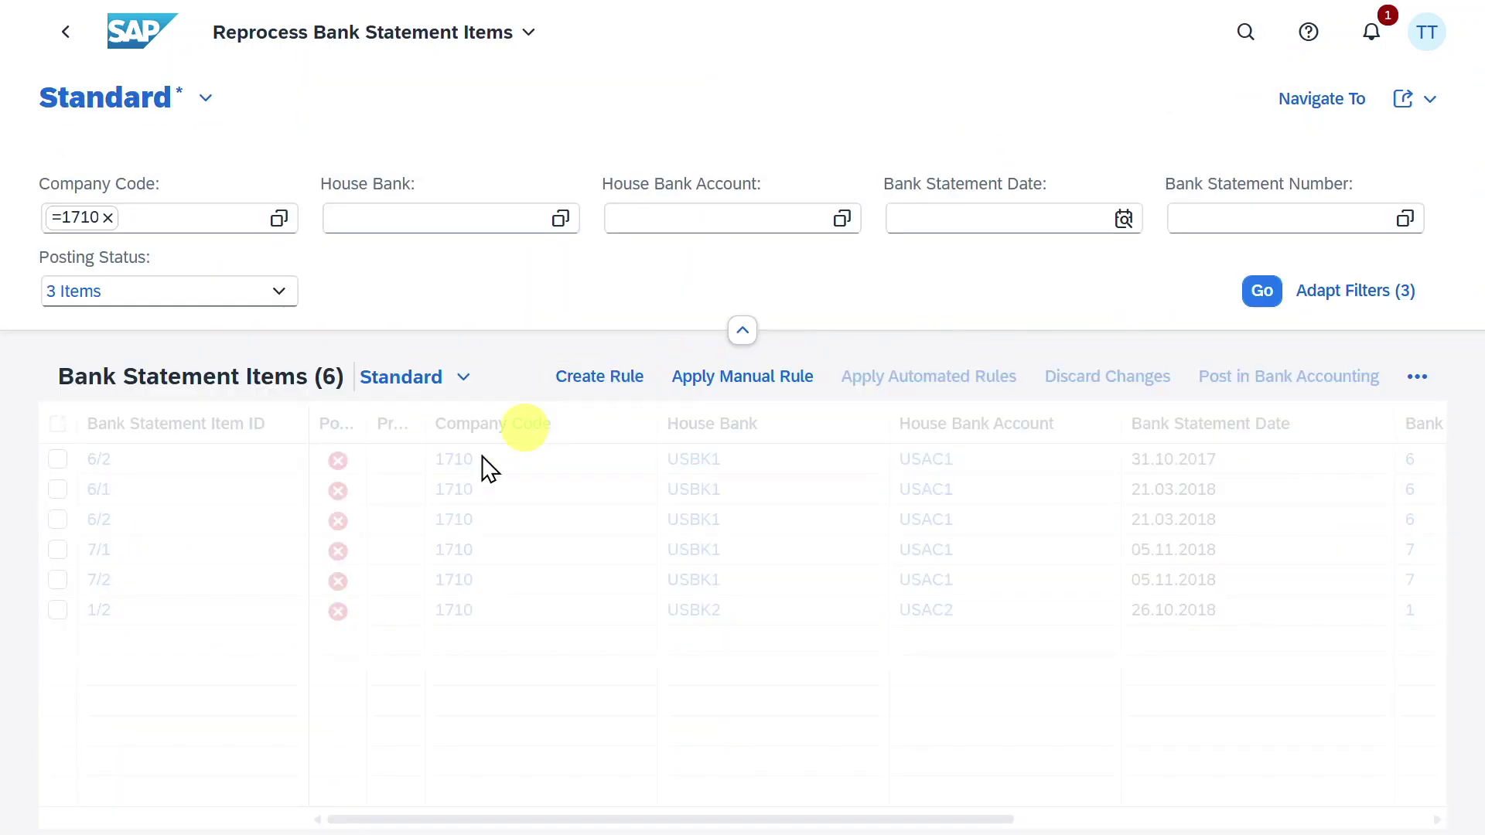
click(1260, 292)
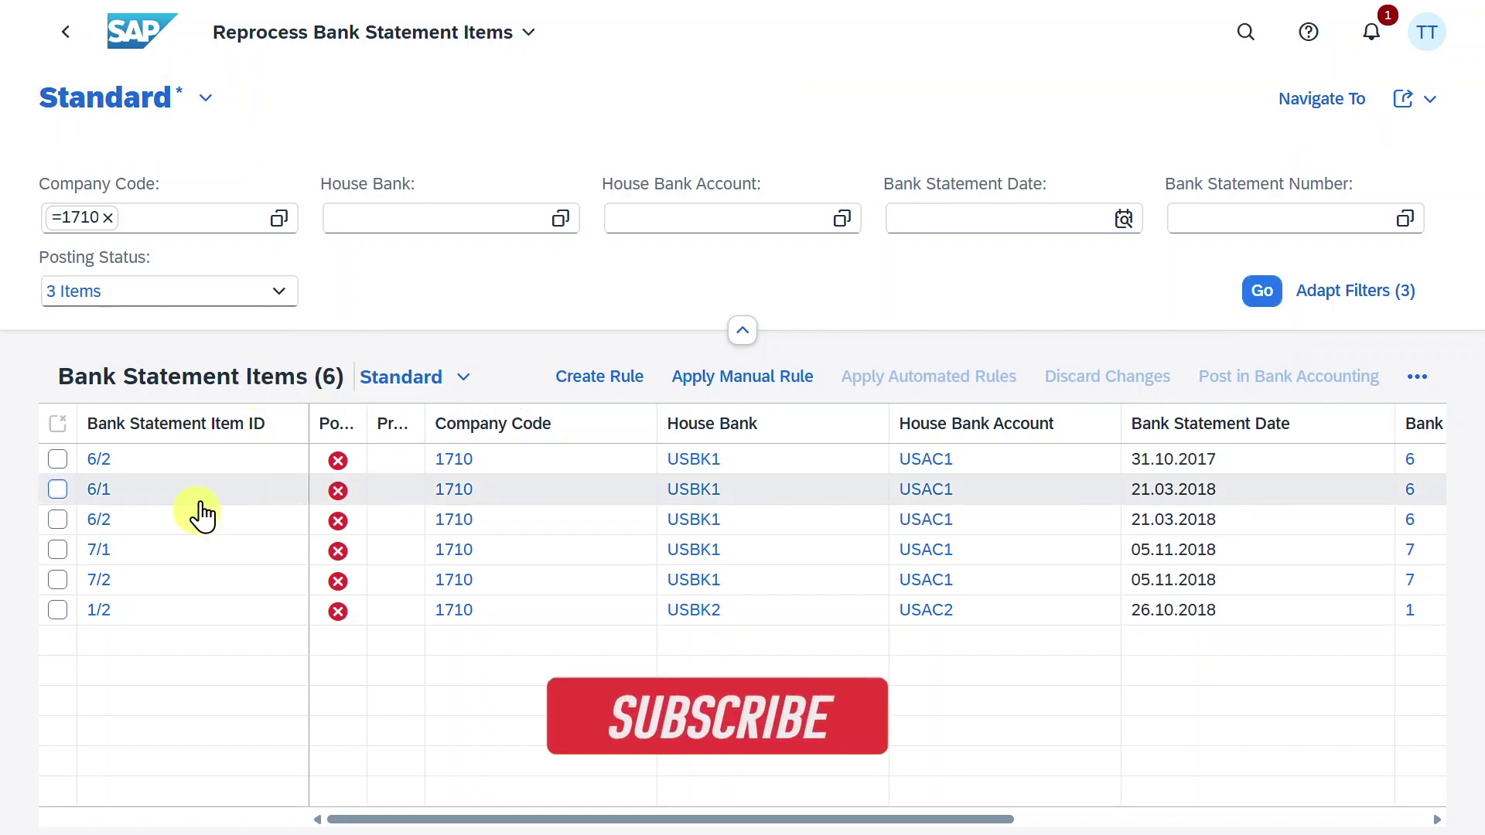
- Open bank statement item 6/2 and review its details, including posting rule F004
click(104, 459)
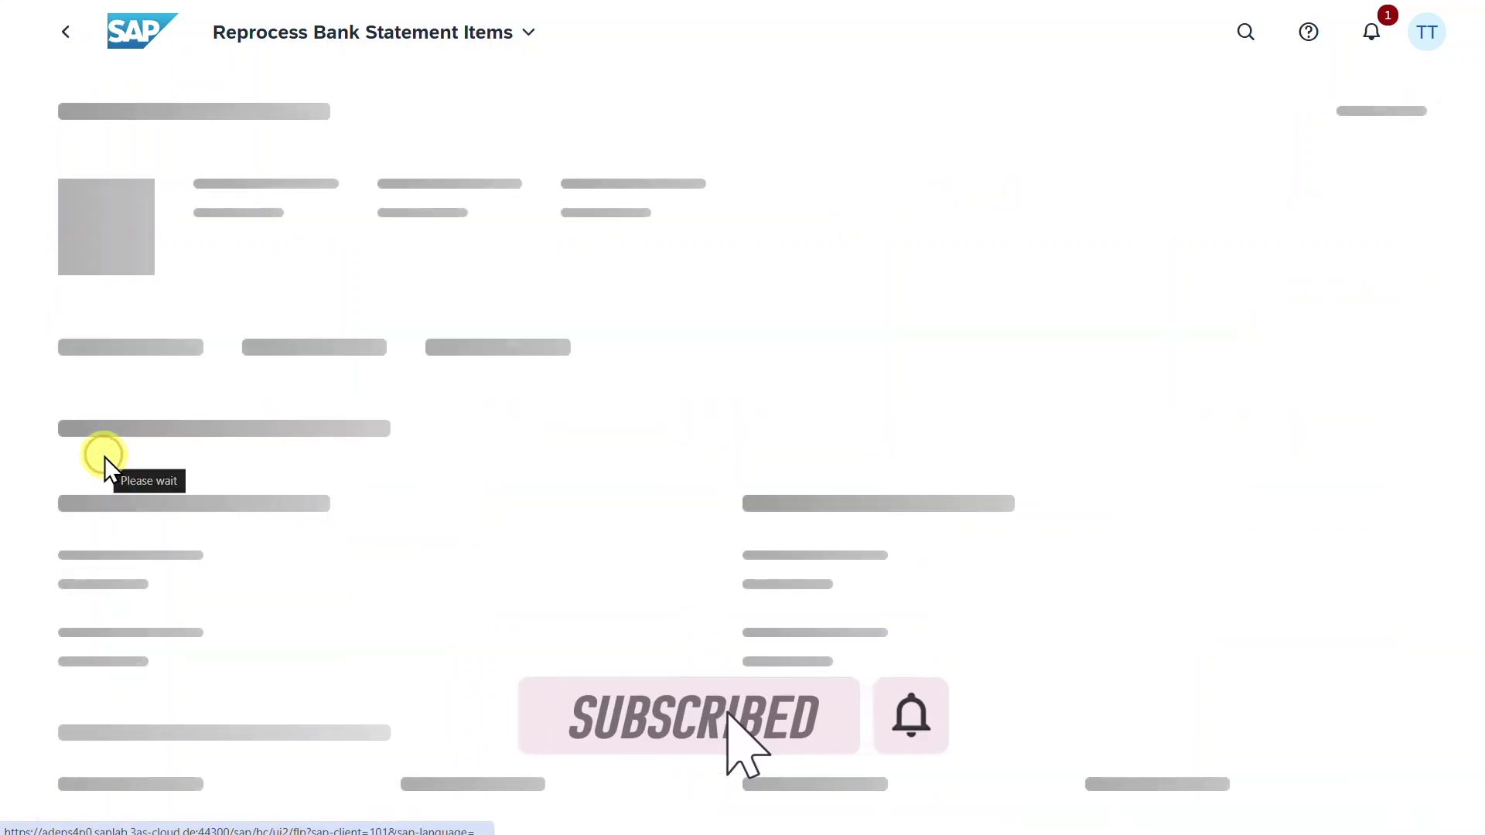
scroll(703, 508, down, 2)
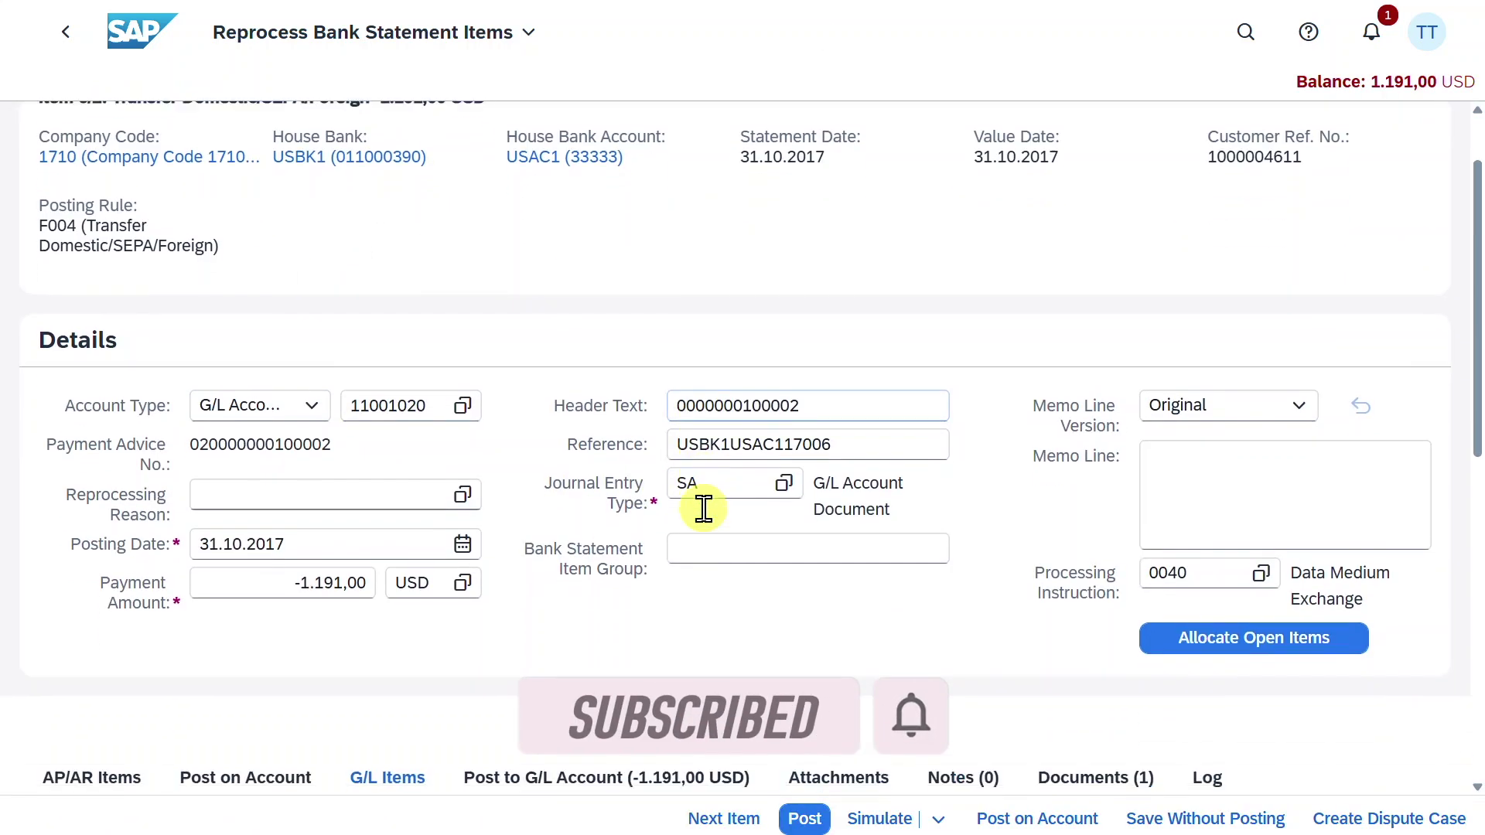